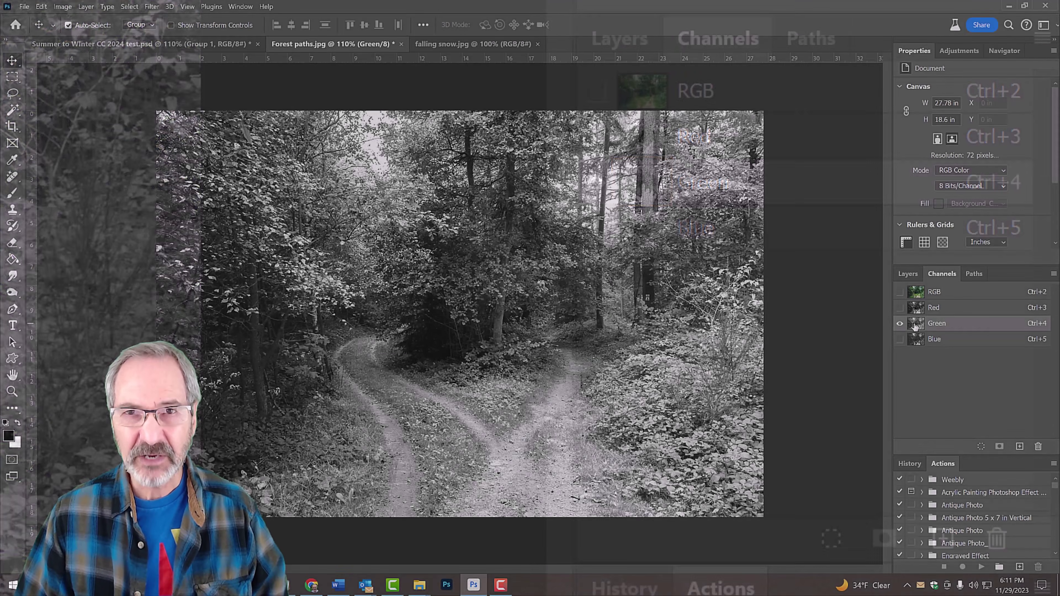
Copy the entire Green channel of the forest photo and paste it into a new layer above the Background
key(ctrl+a)
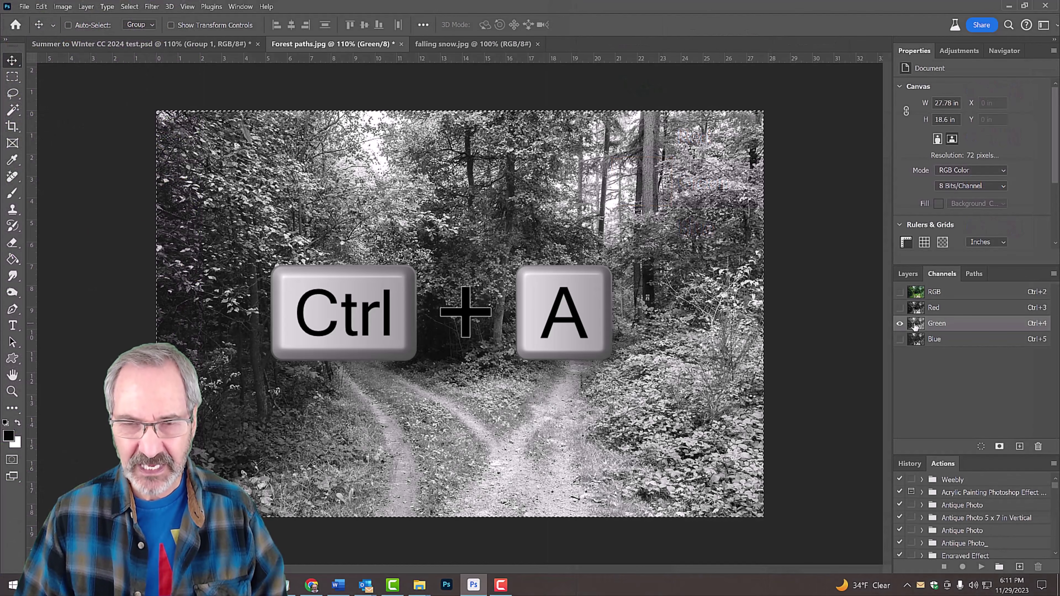
key(ctrl+c)
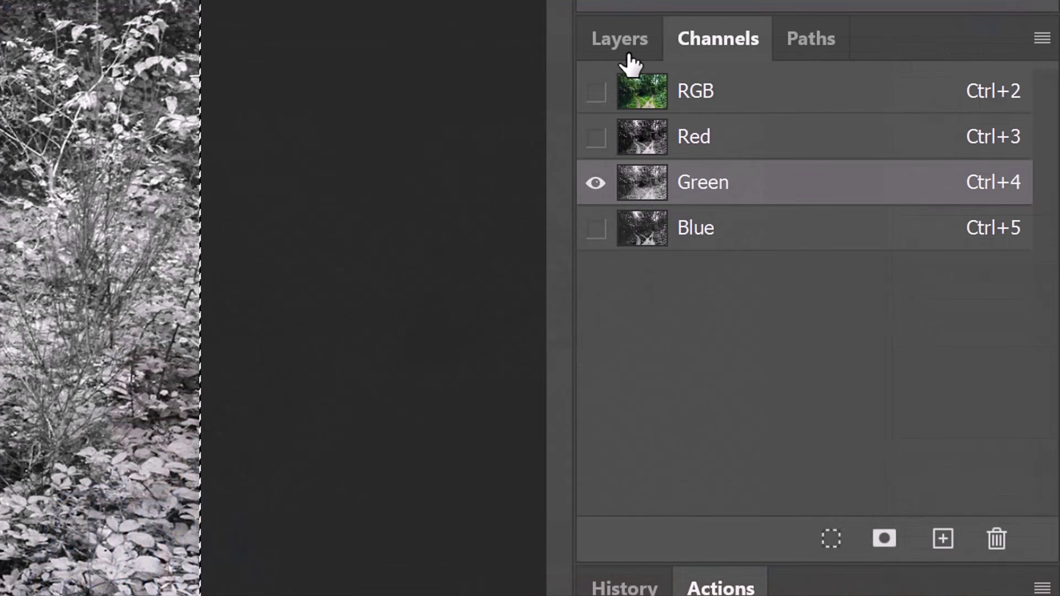
click(911, 274)
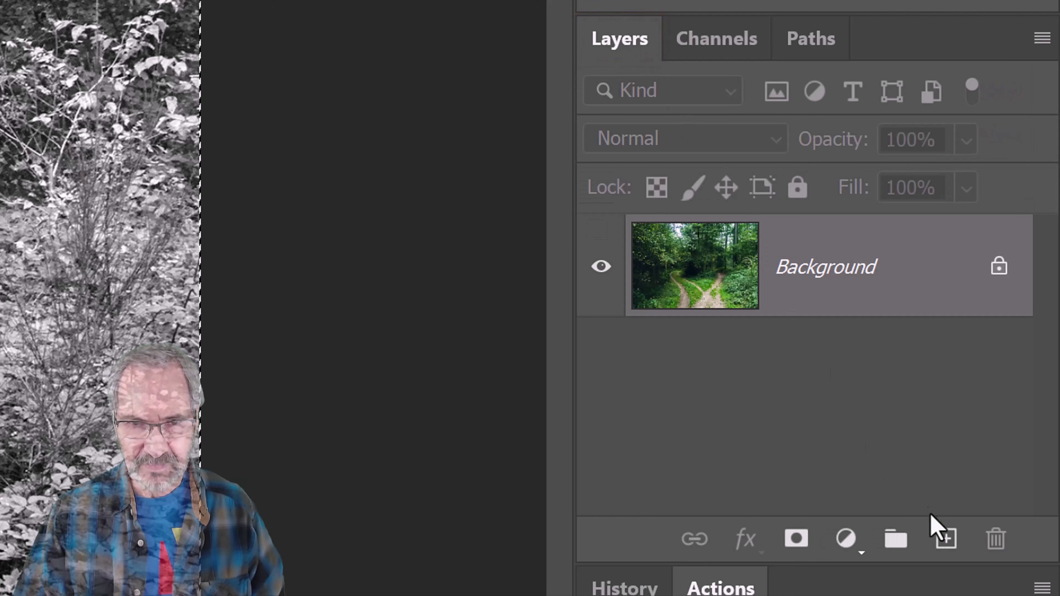
click(946, 541)
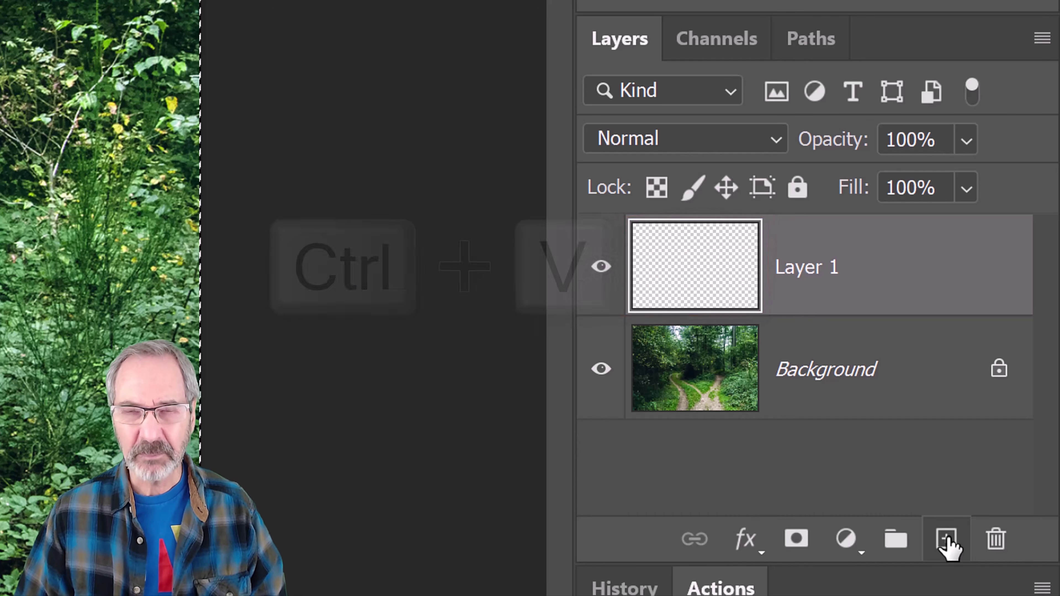
key(ctrl+v)
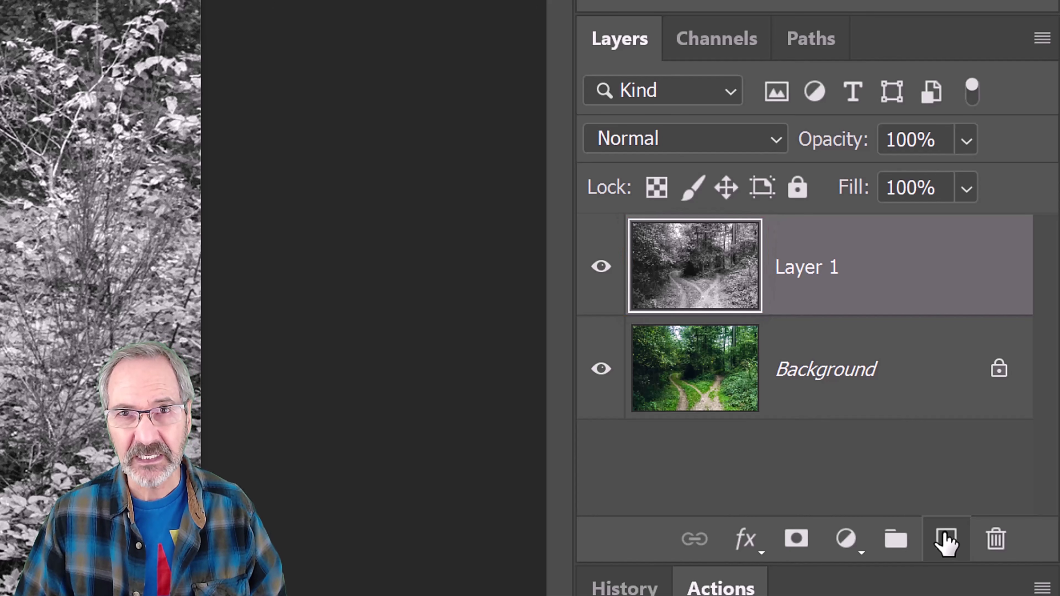
Convert the pasted black-and-white layer to a smart object and set its blend mode to Screen
click(1042, 40)
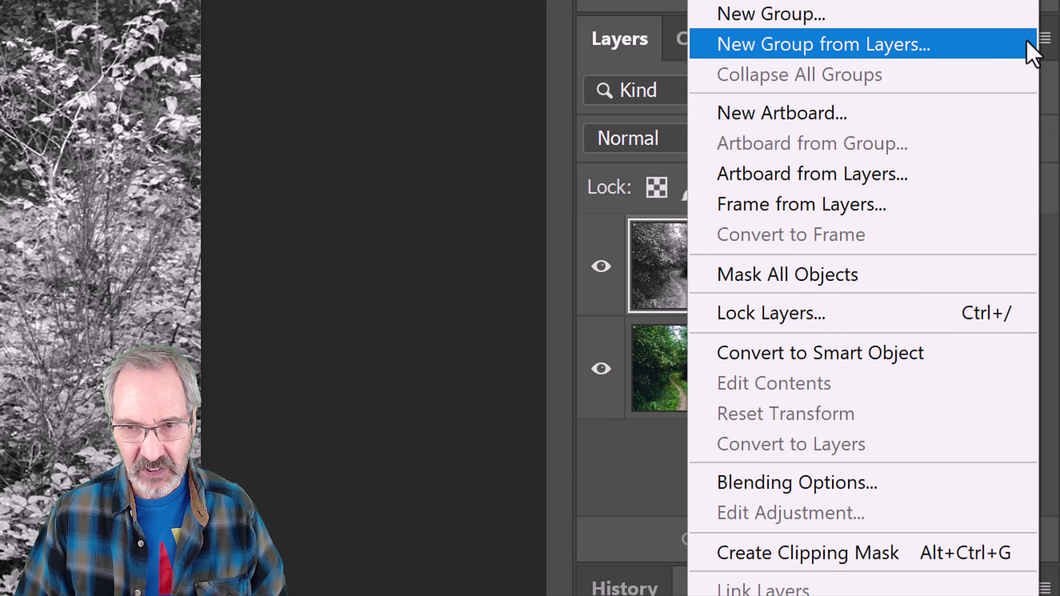
click(790, 362)
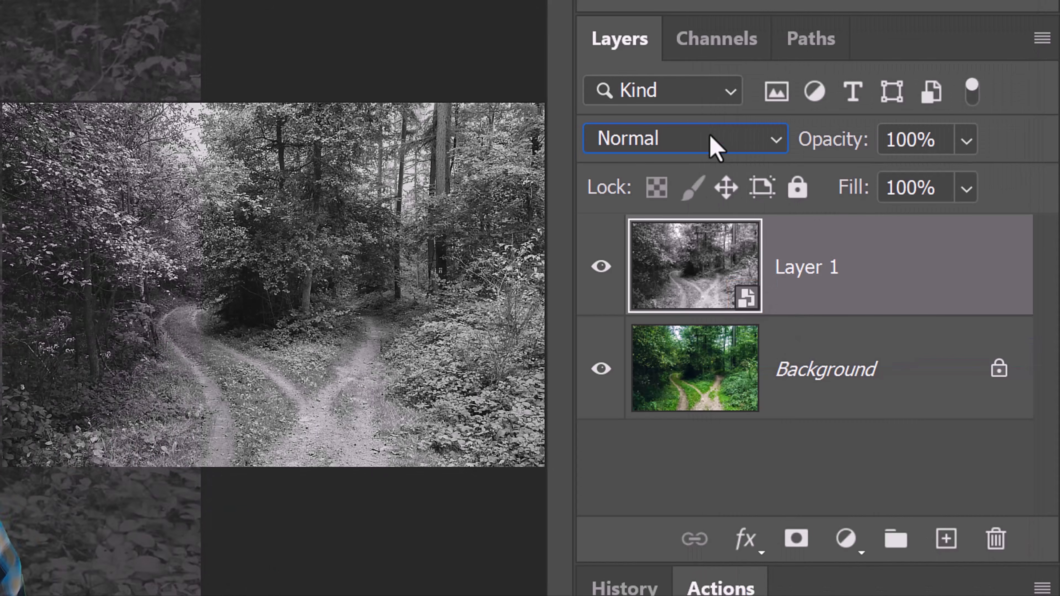
click(710, 141)
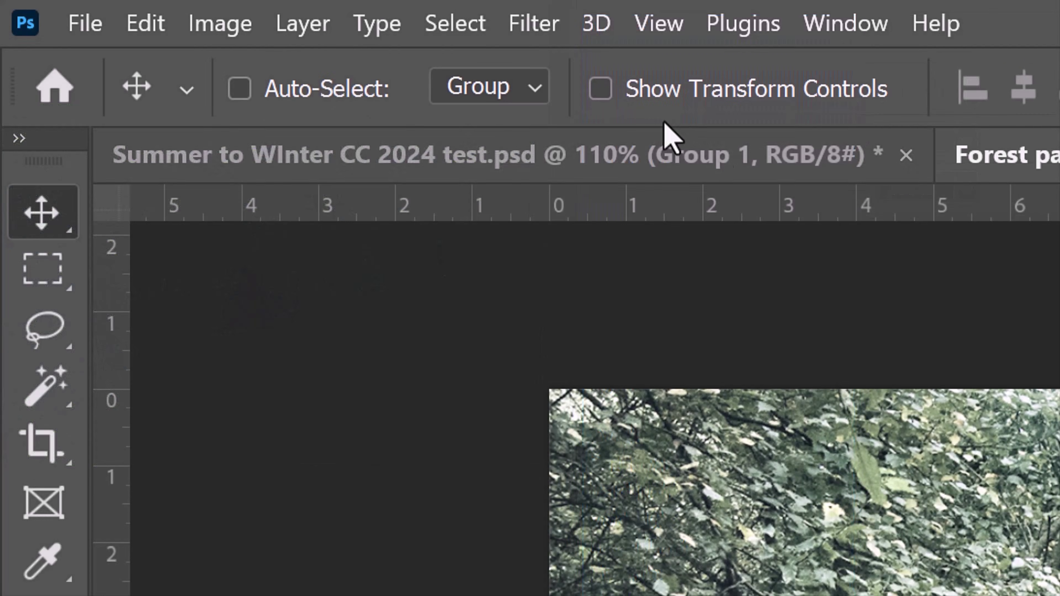
Apply the Filter Gallery's Diffuse Glow to Layer 1 with Graininess 0, Glow Amount 6 and Clear Amount 4
click(536, 24)
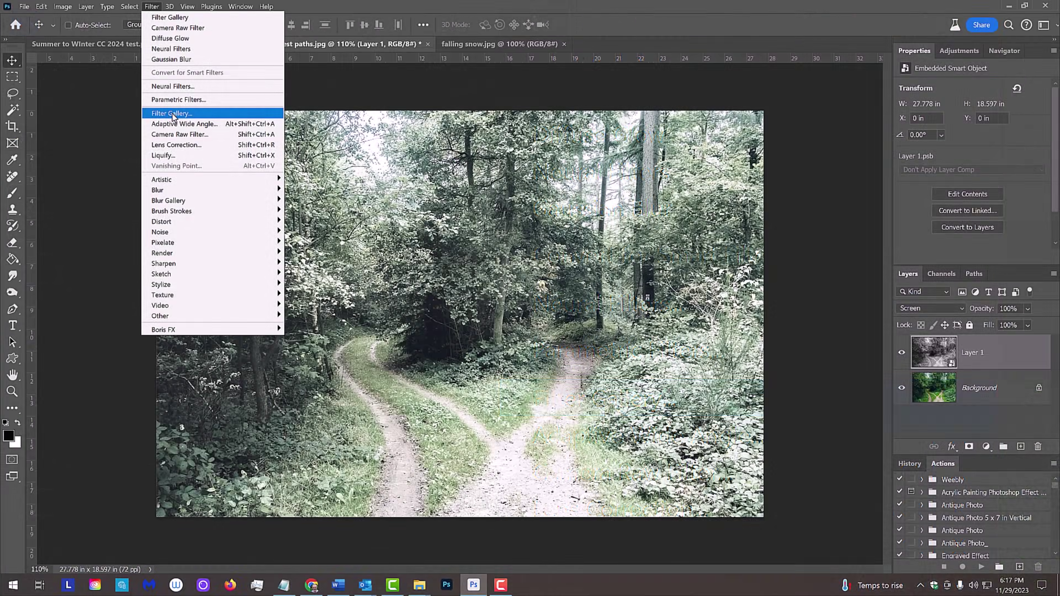
click(607, 403)
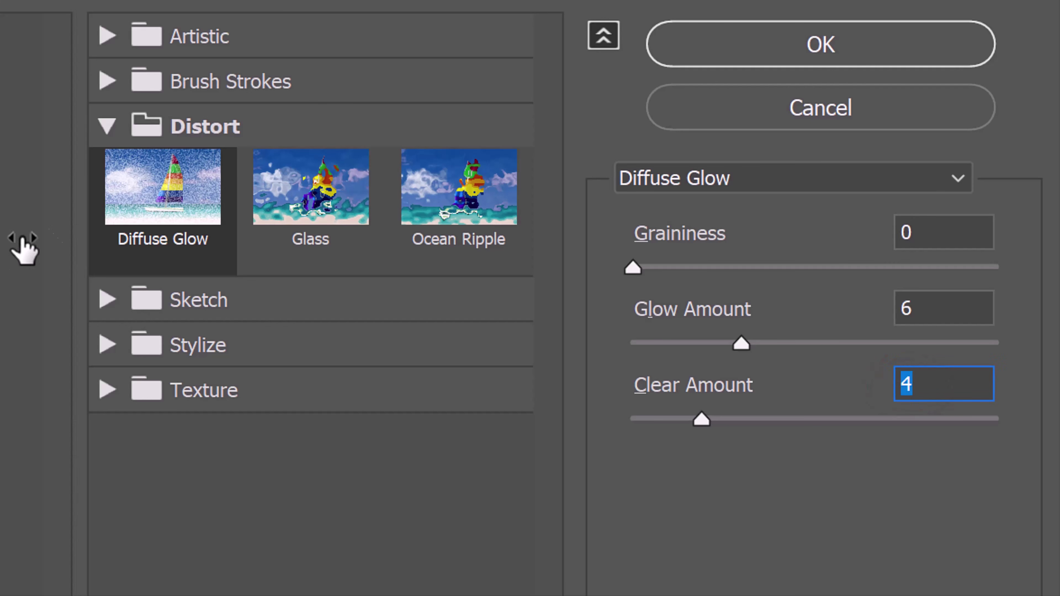
click(816, 56)
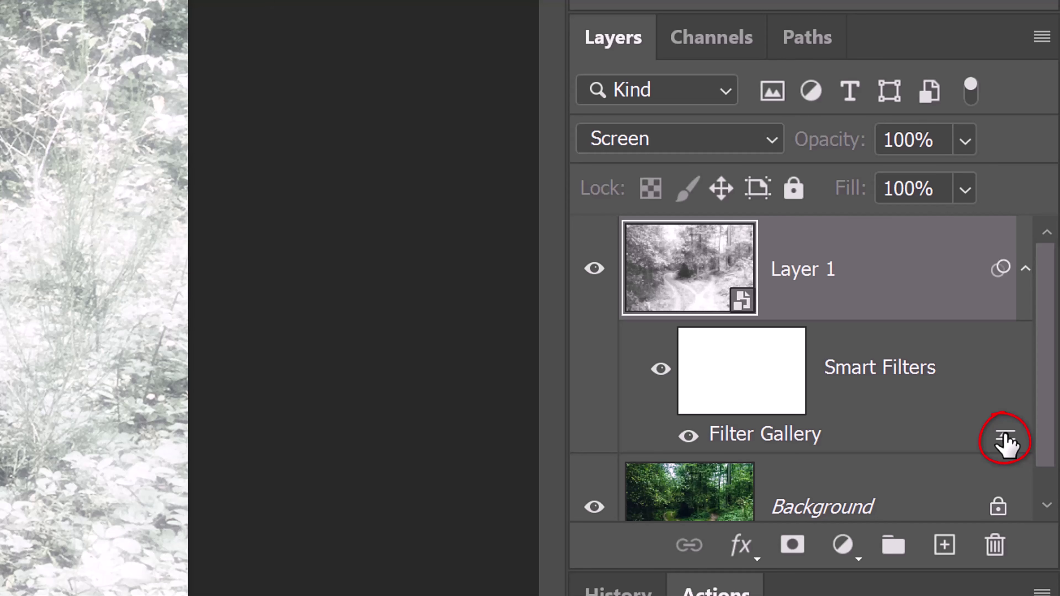
Set the blending mode of Layer 1's Filter Gallery smart filter to Screen
double_click(1005, 441)
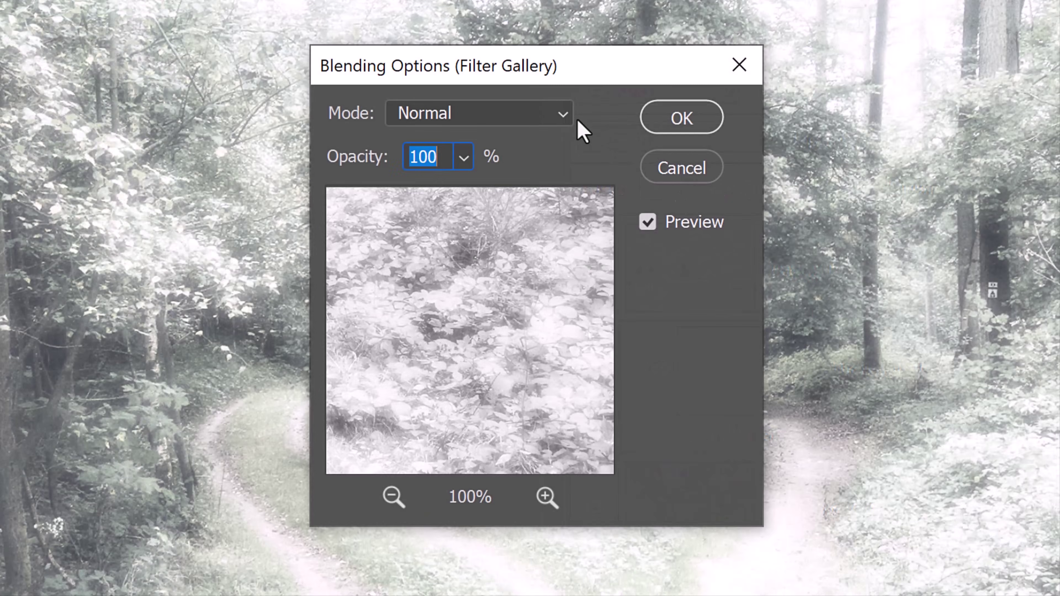
click(561, 117)
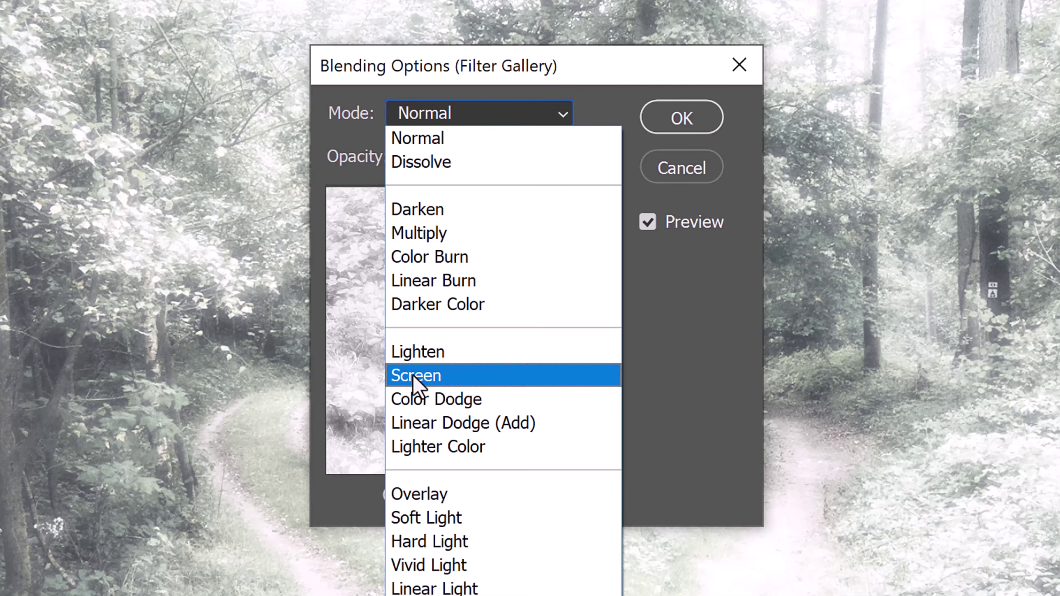
click(416, 378)
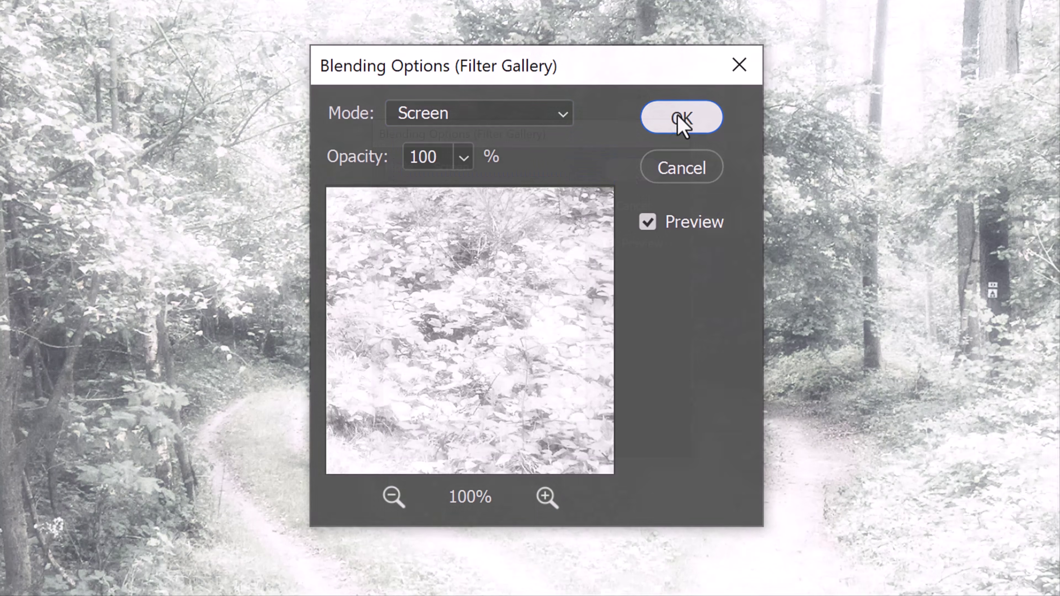
click(684, 119)
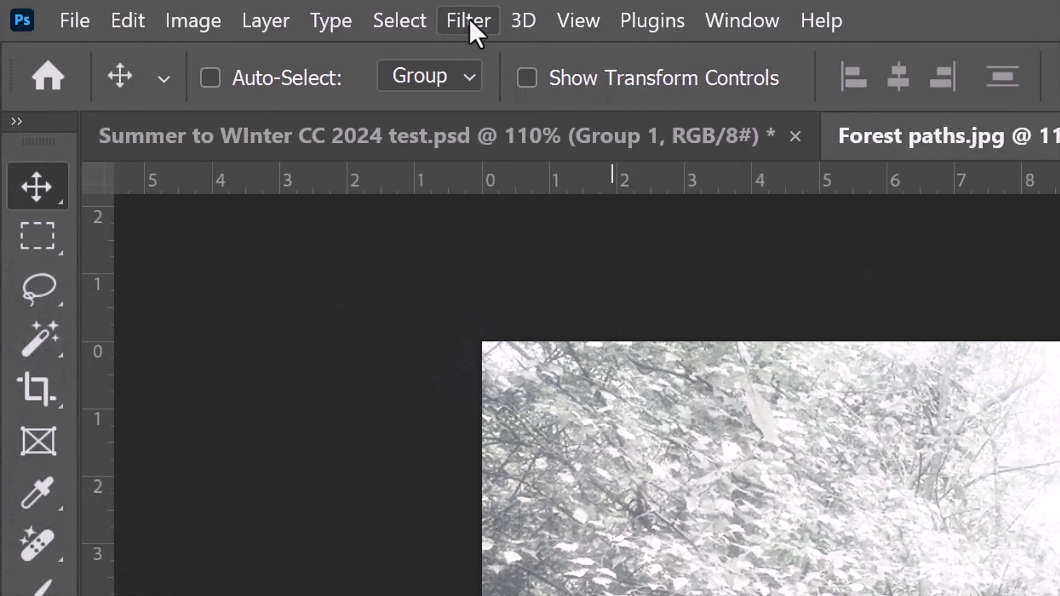
Apply the Camera Raw Filter to Layer 1 with Texture at +100 and Dehaze at +60
click(470, 21)
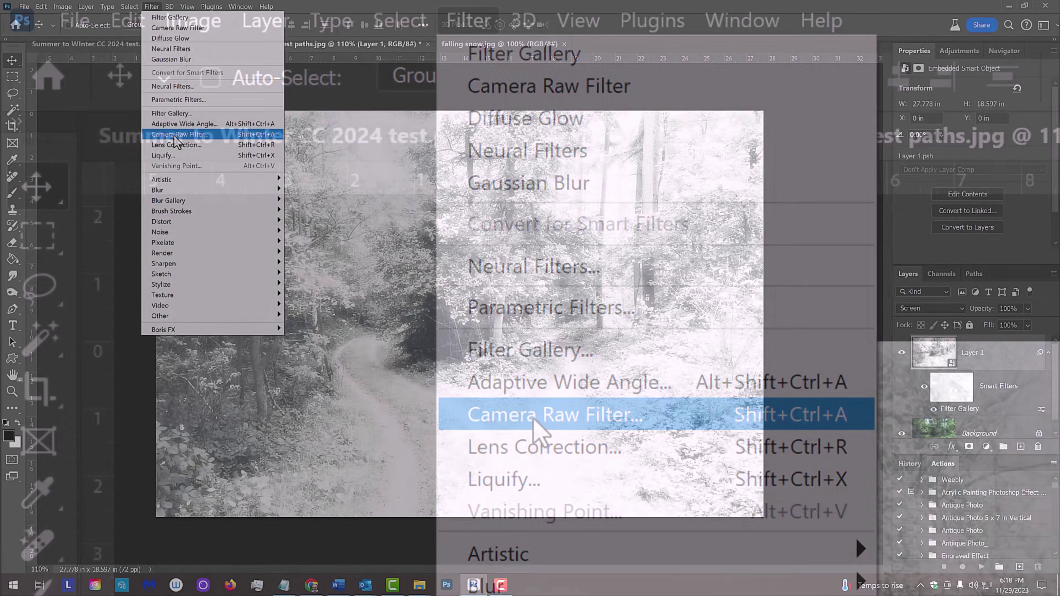
click(534, 417)
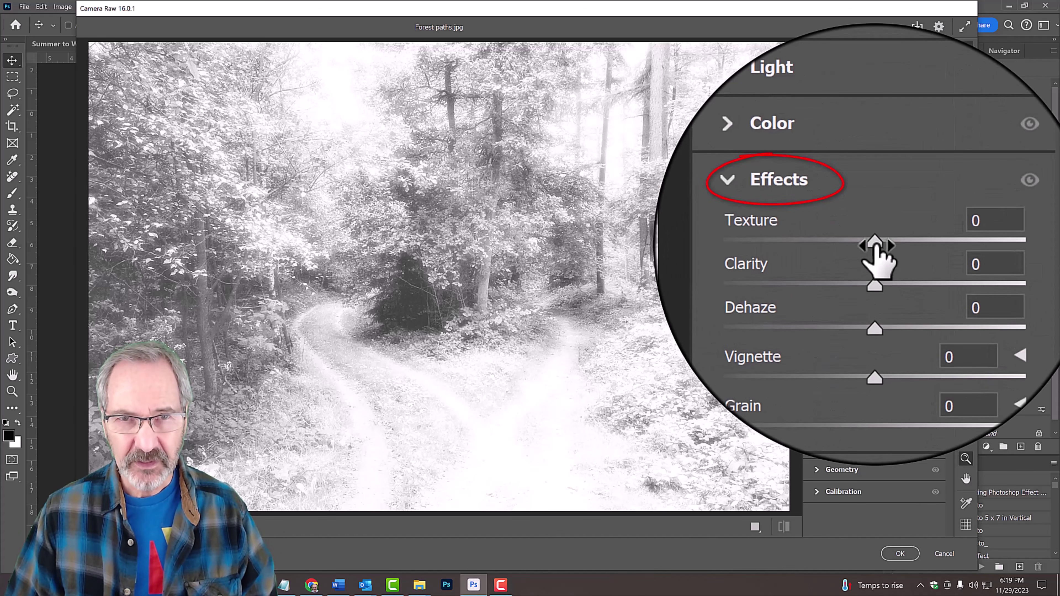
drag(878, 254, 964, 251)
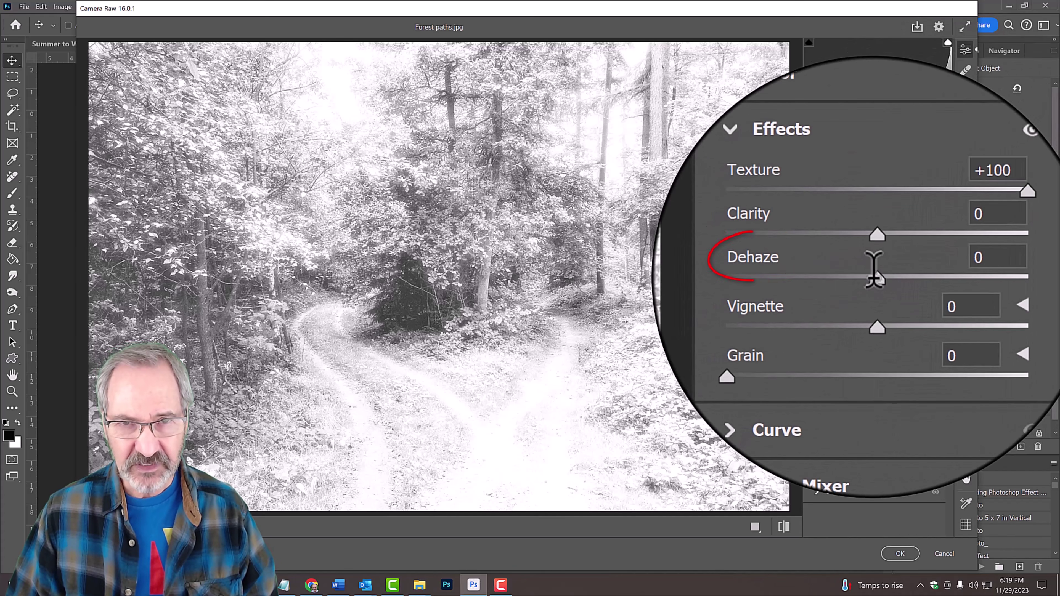
drag(875, 271, 966, 271)
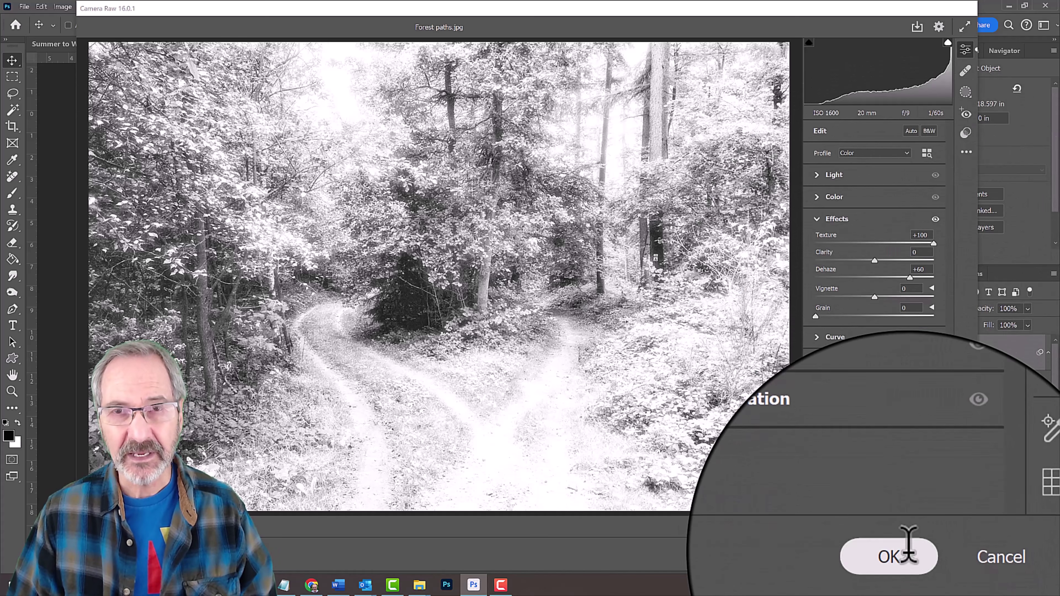
click(901, 550)
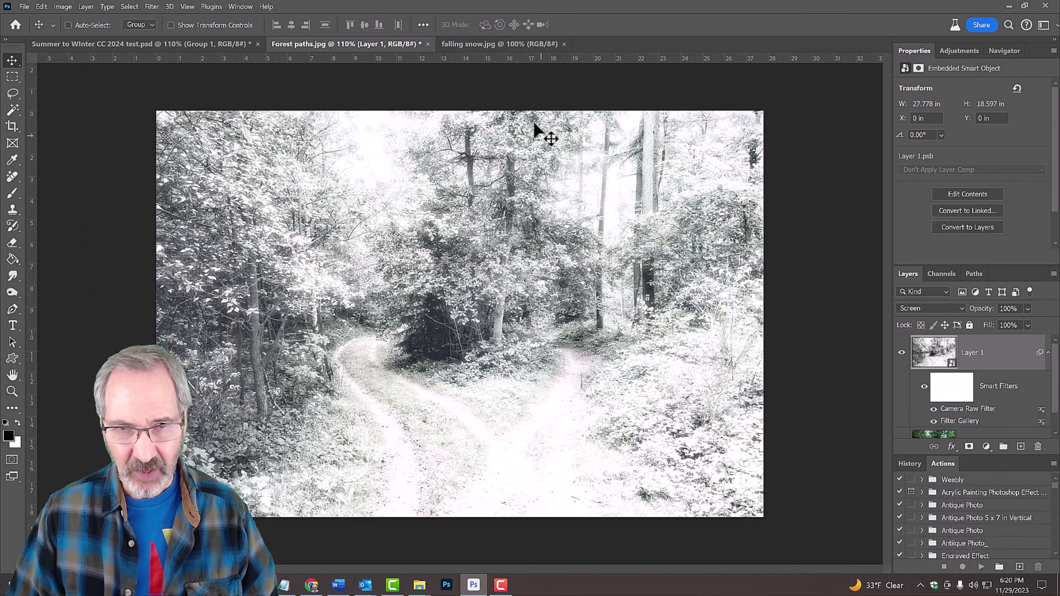
Copy the whole falling snow.jpg image, paste it into the Forest paths document and duplicate the pasted snow layer
click(503, 44)
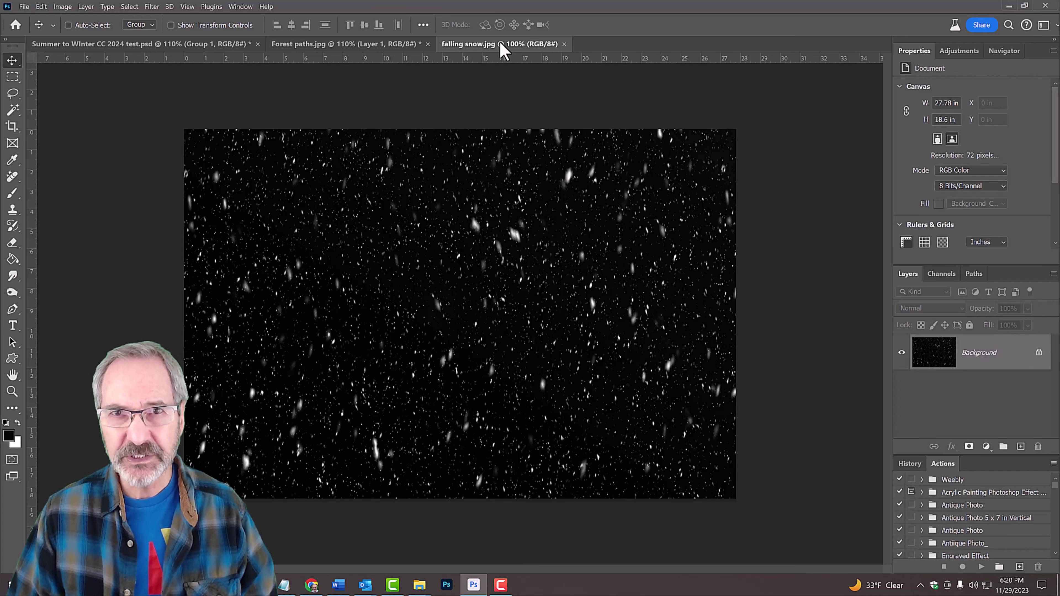
key(ctrl+a)
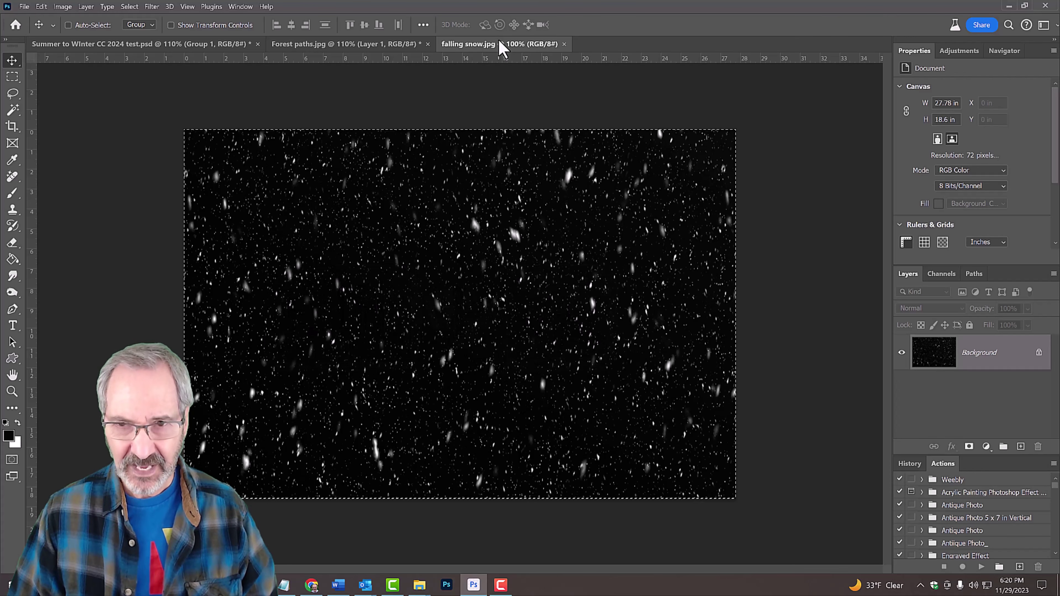
key(ctrl+c)
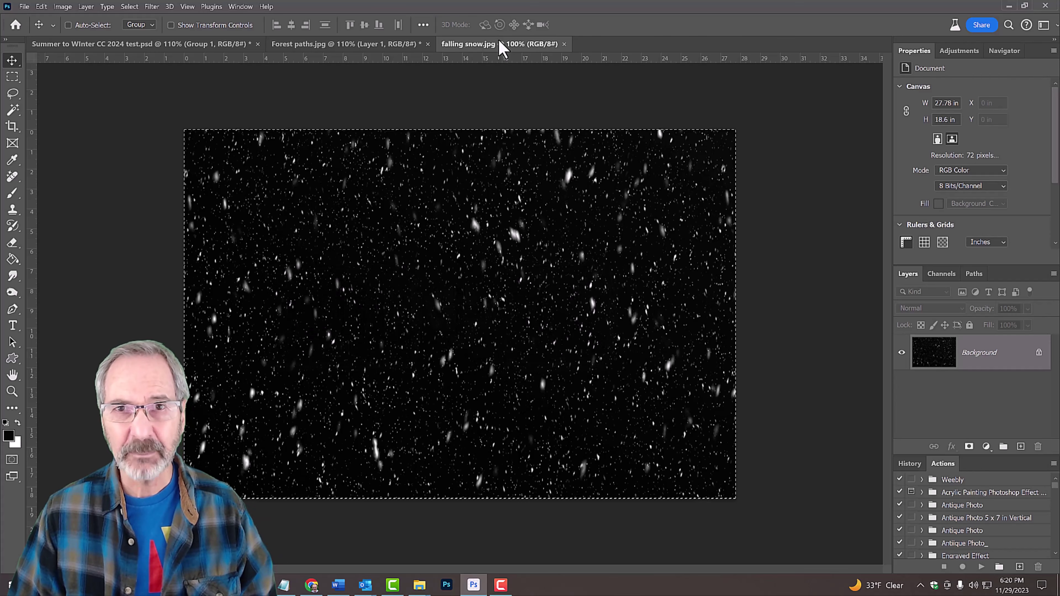
click(375, 46)
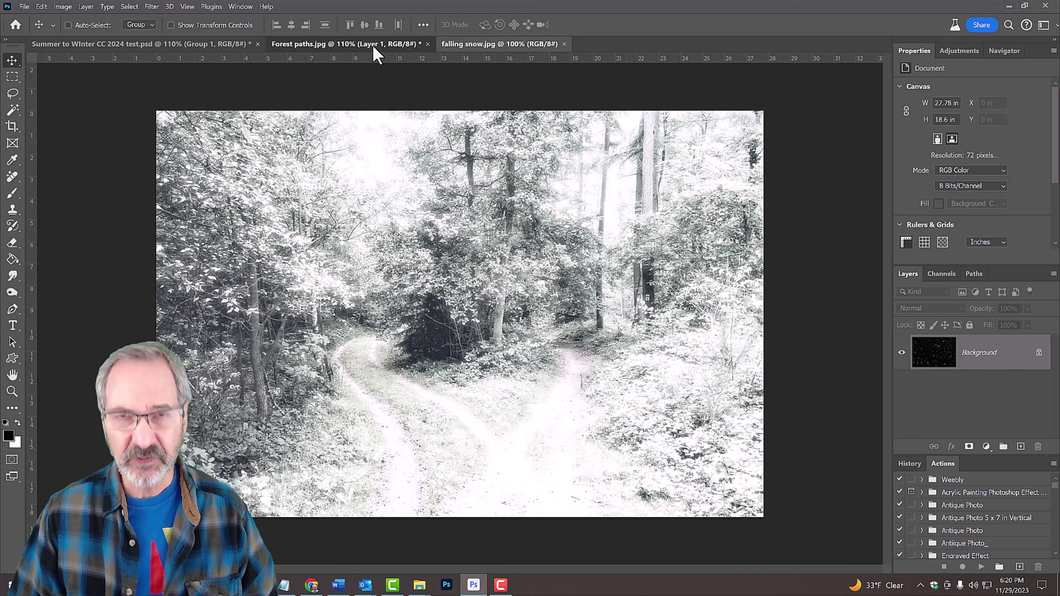
key(ctrl+v)
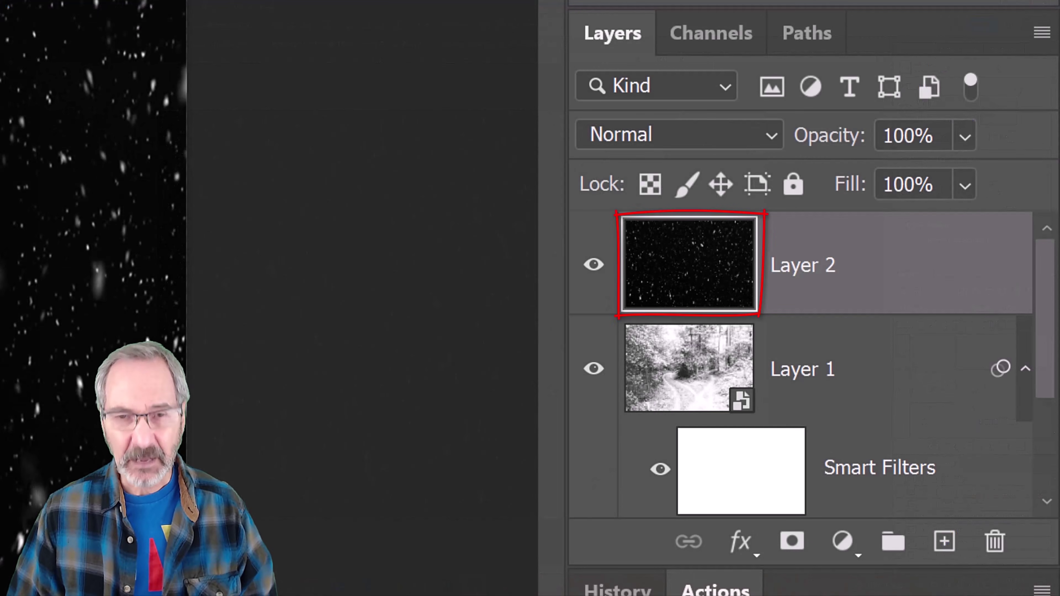
key(ctrl+j)
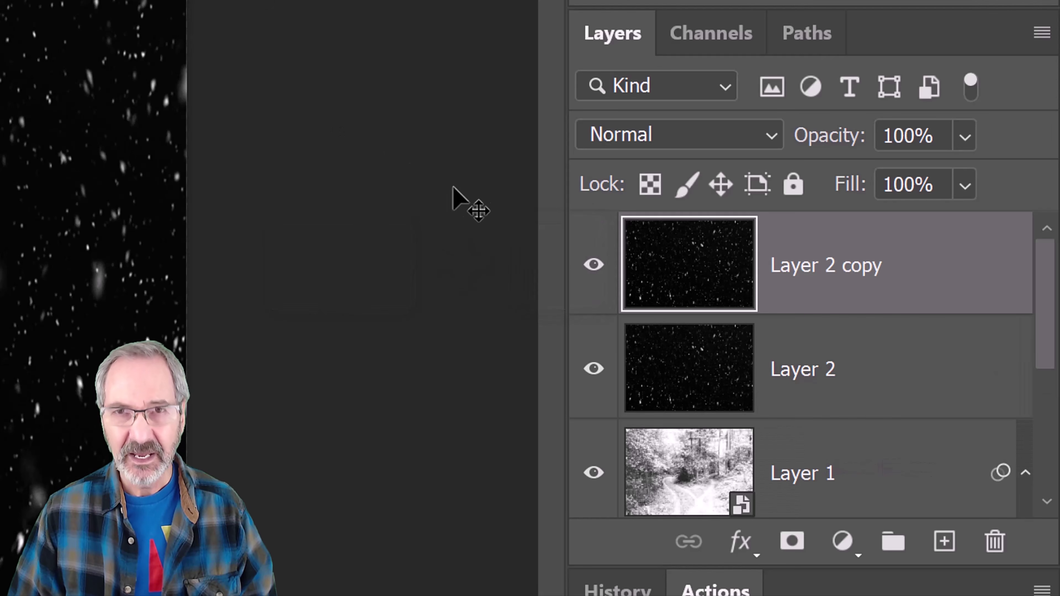
Hide the duplicate snow layer, set Layer 2's blend mode to Screen, and show the duplicate again
click(595, 269)
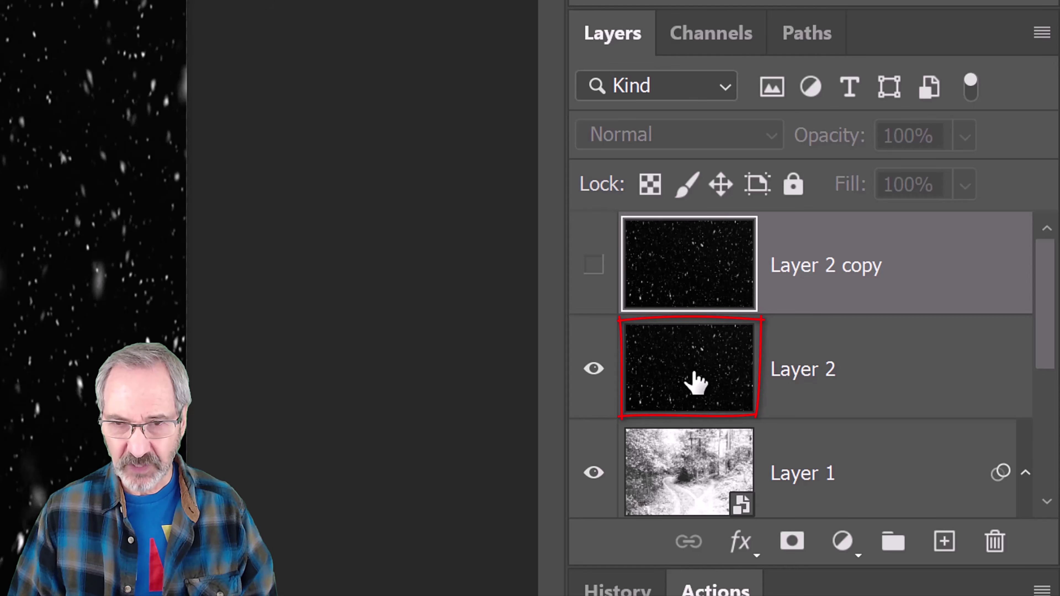
click(696, 382)
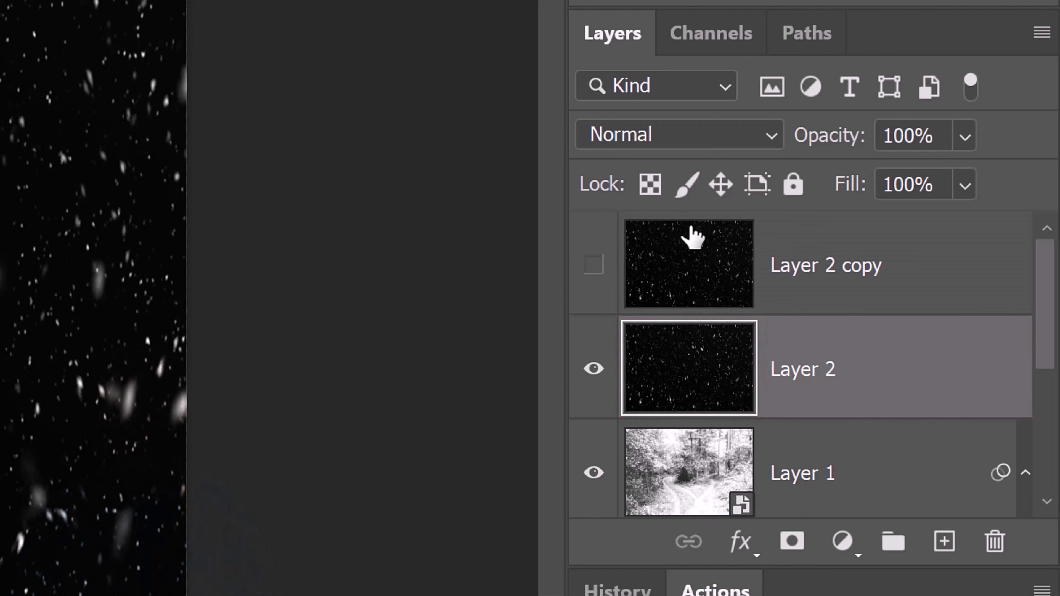
click(669, 127)
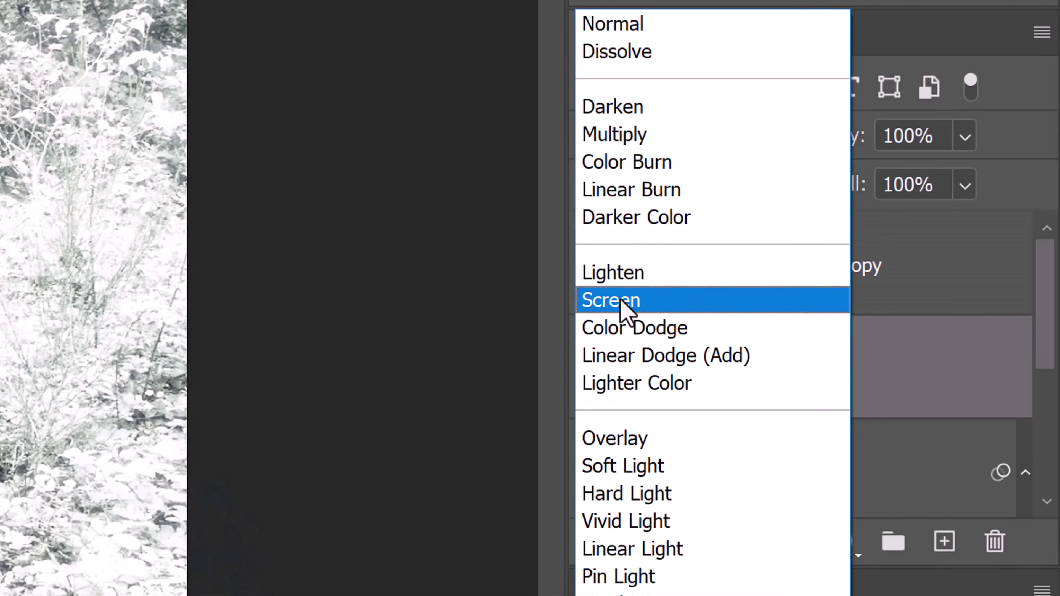
click(621, 302)
click(594, 266)
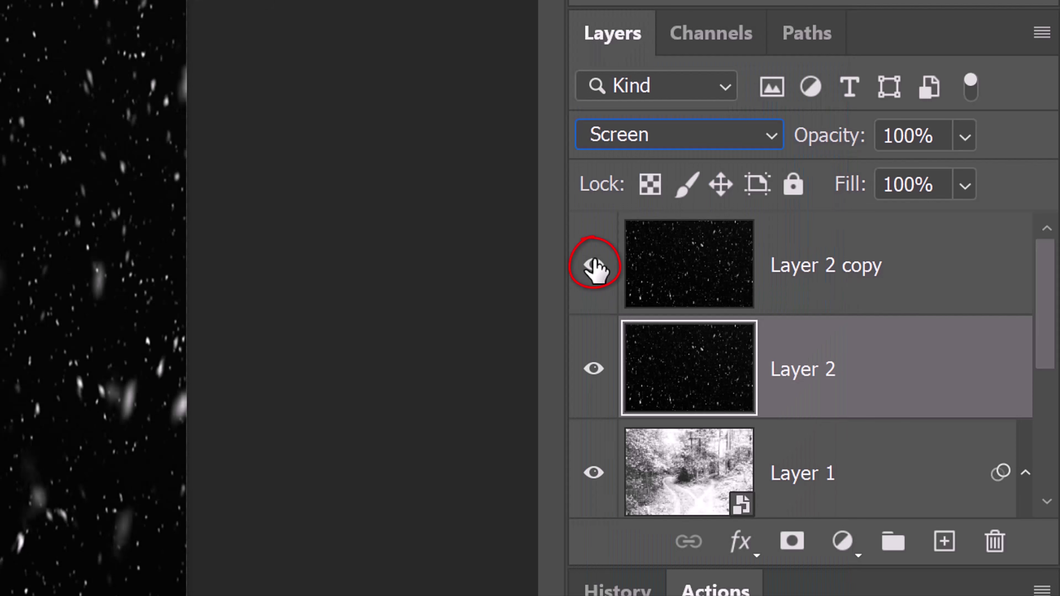
Scale Layer 2 copy up proportionally from its center to about 122%
click(680, 277)
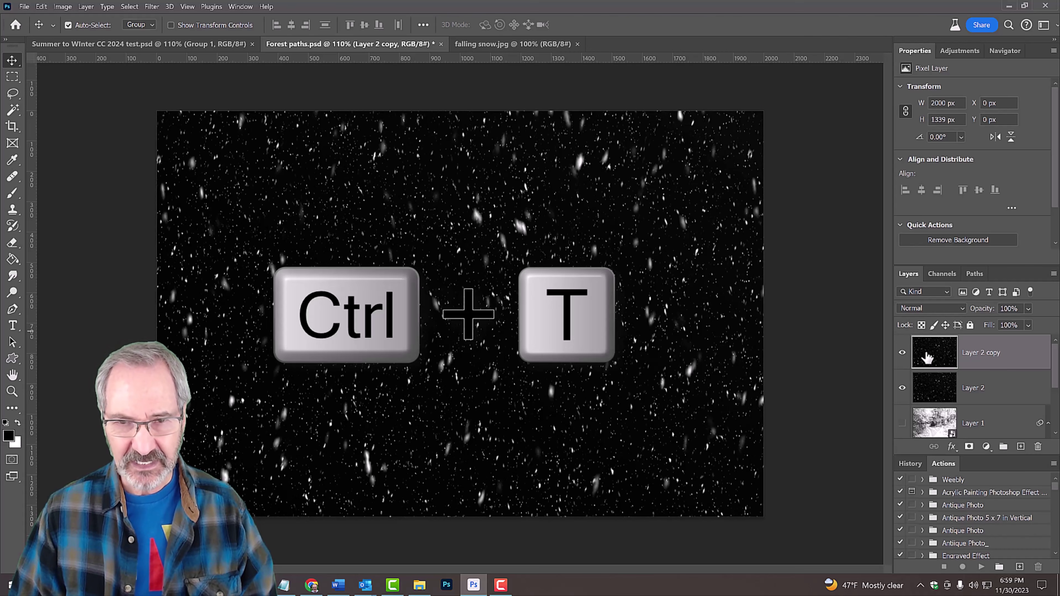
key(ctrl+t)
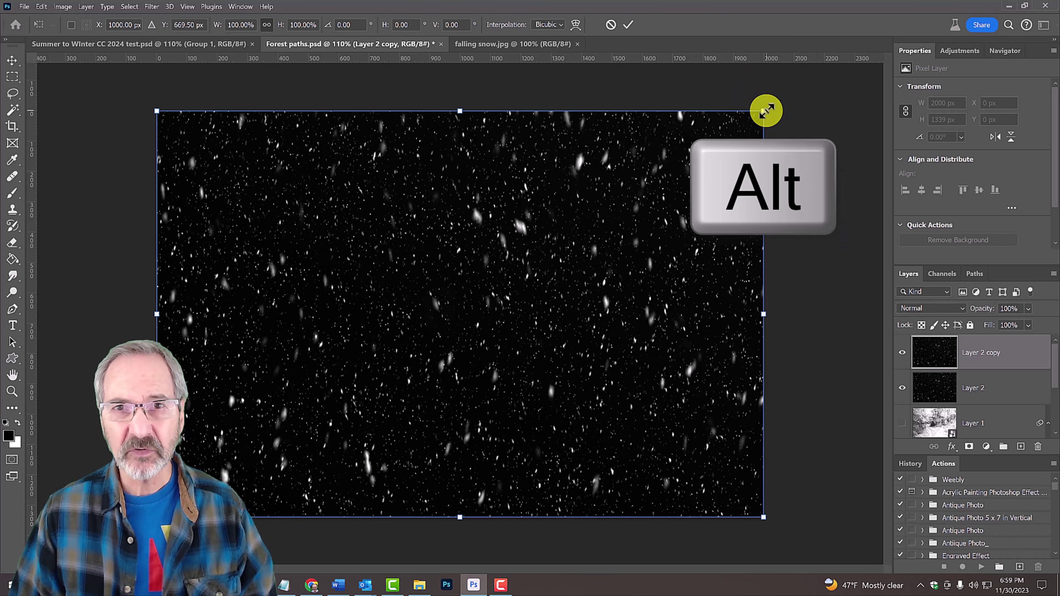
drag(766, 111, 835, 67)
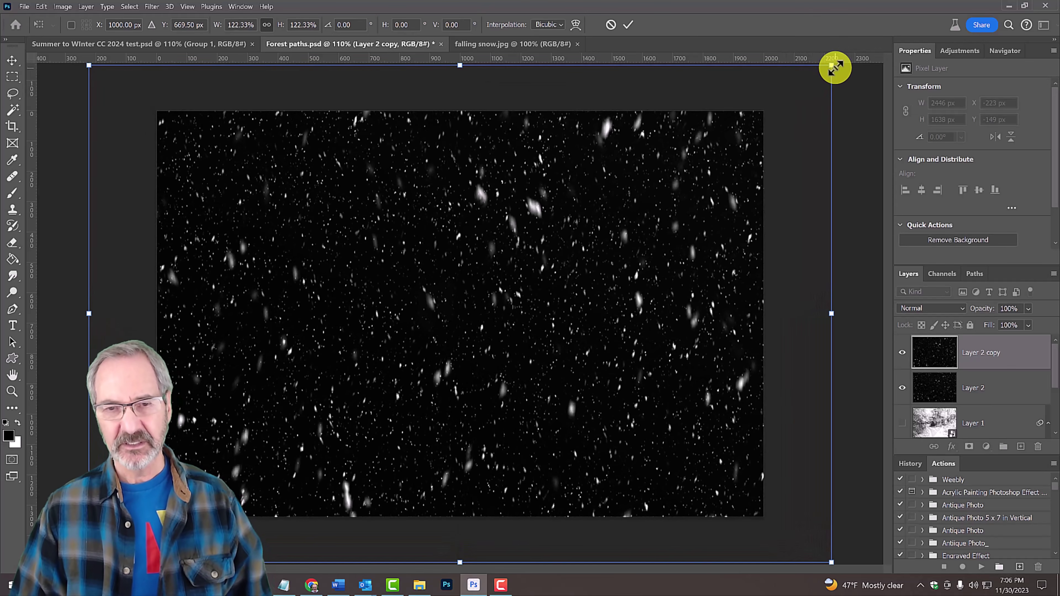
key(Return)
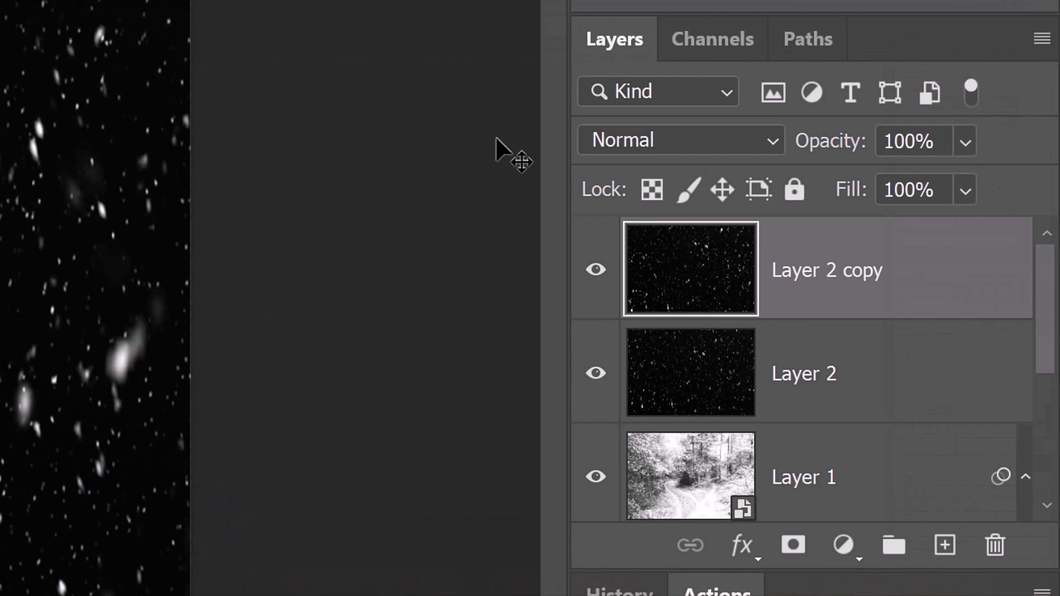
Set Layer 2 copy's blend mode to Linear Dodge (Add) and its opacity to 70%
click(769, 142)
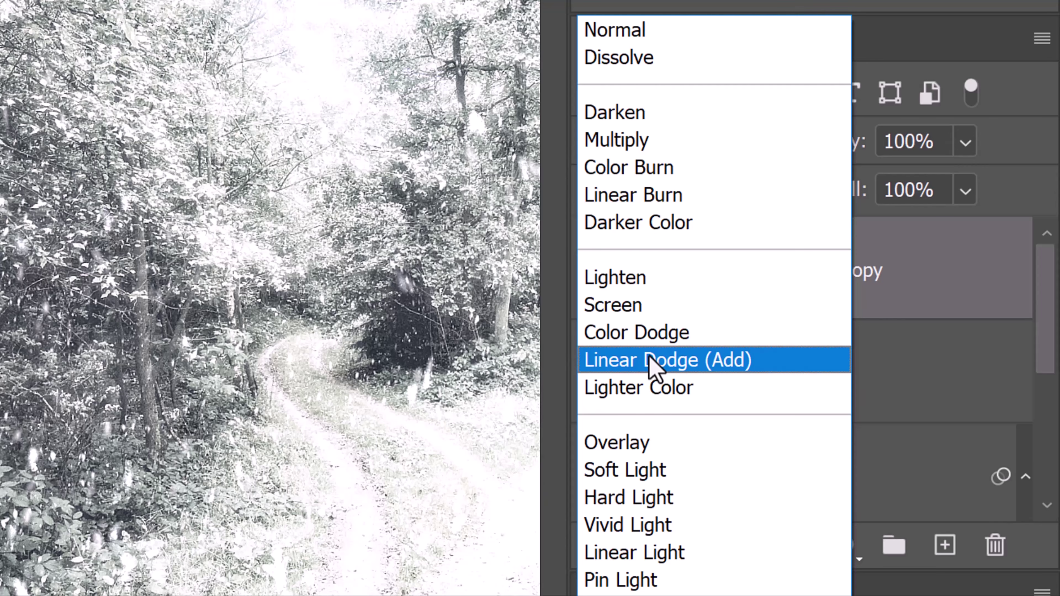
click(653, 360)
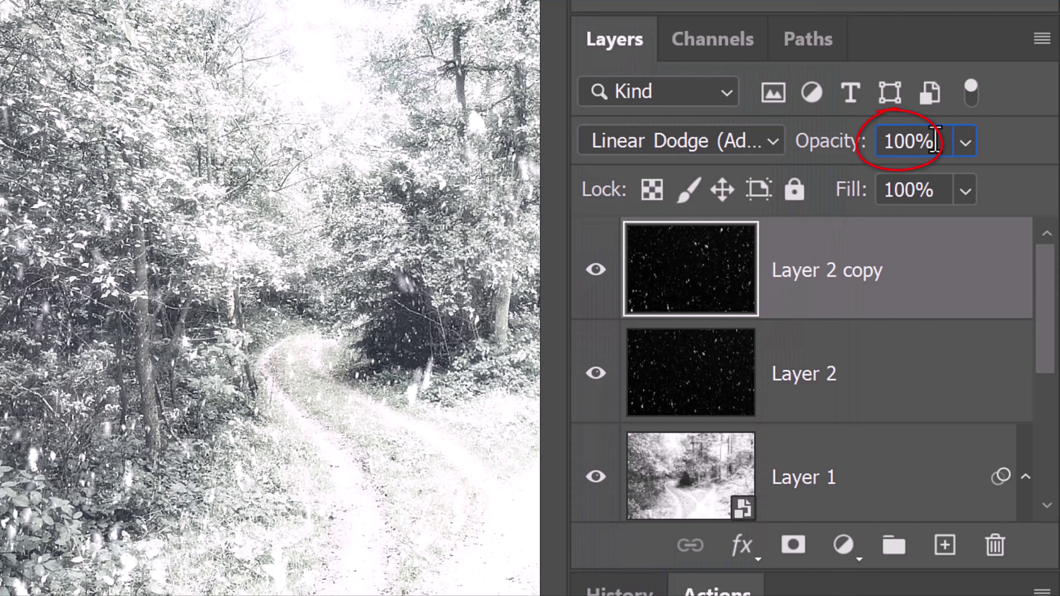
text(70)
key(Return)
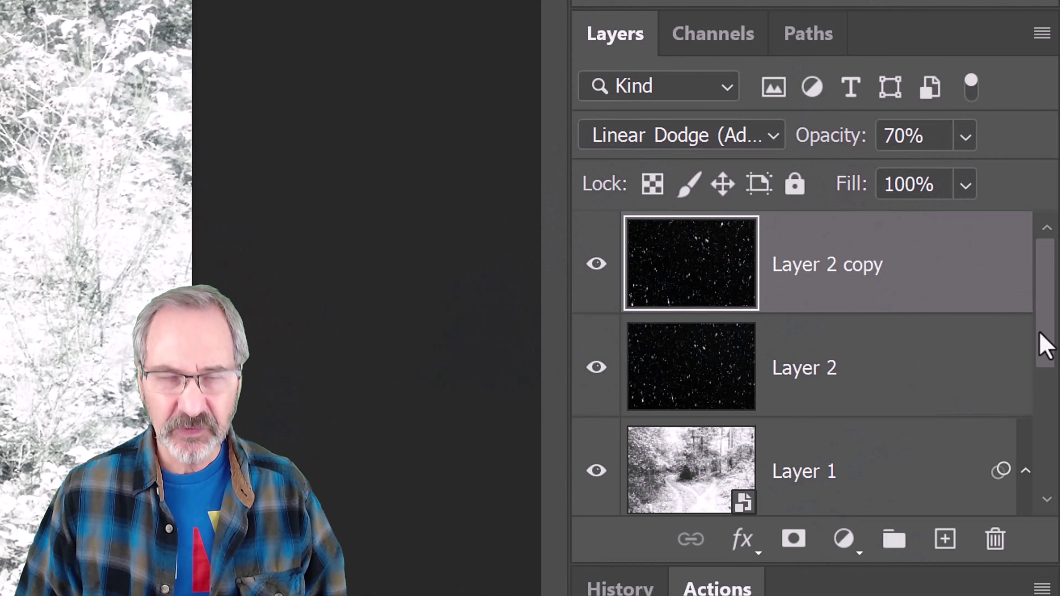
Hide every layer except Background and convert the Background layer to a Smart Object
drag(1044, 317, 1045, 486)
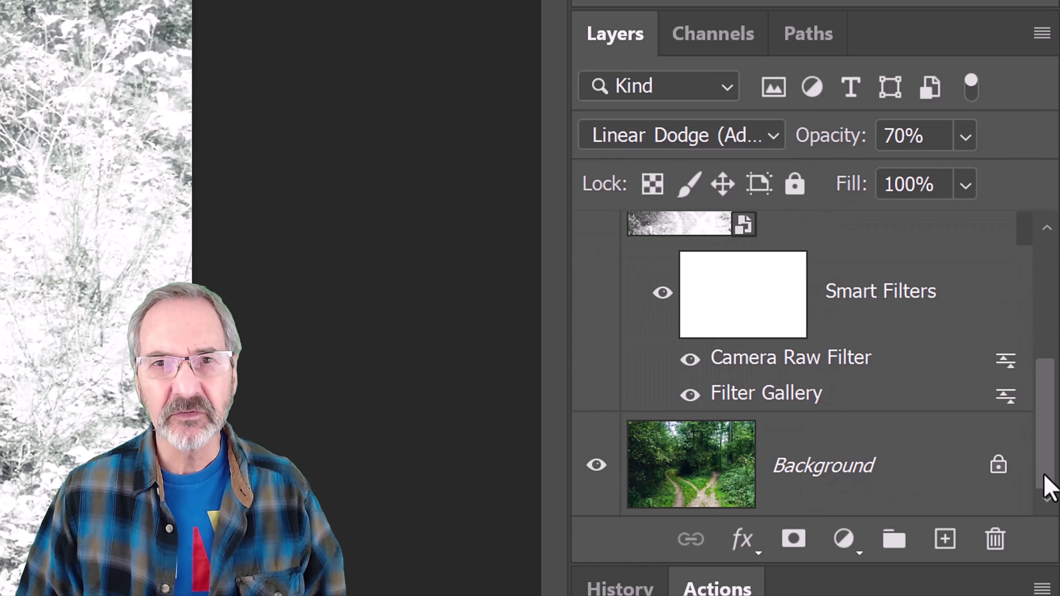
alt+click(595, 466)
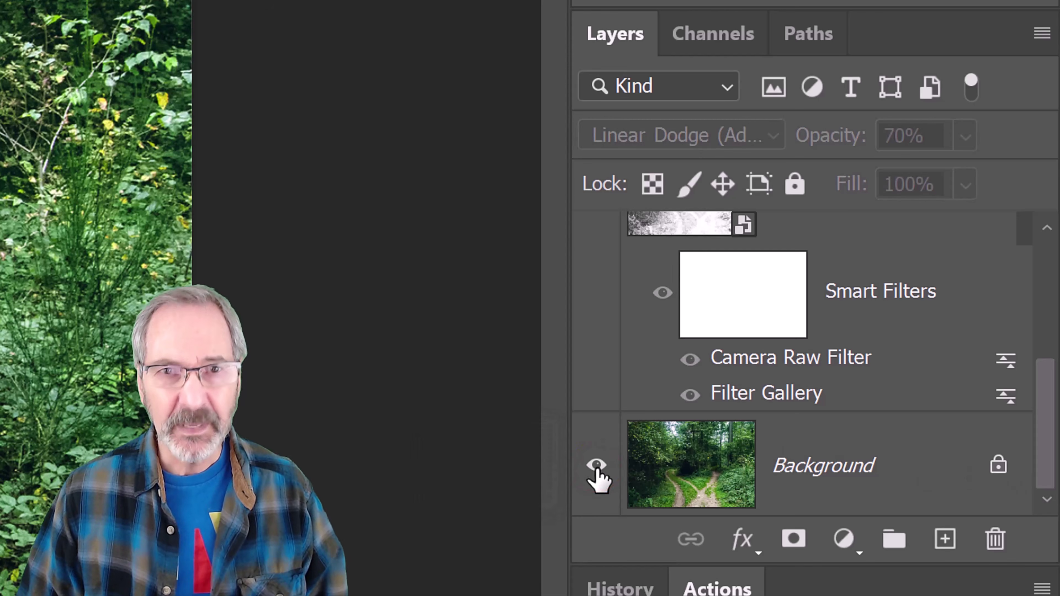
click(700, 476)
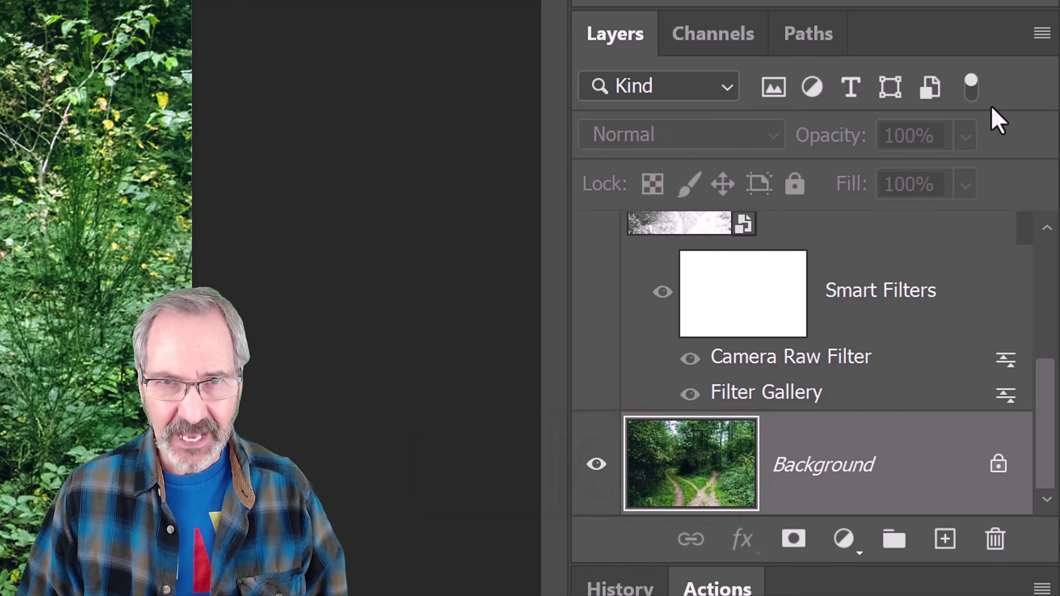
click(1040, 33)
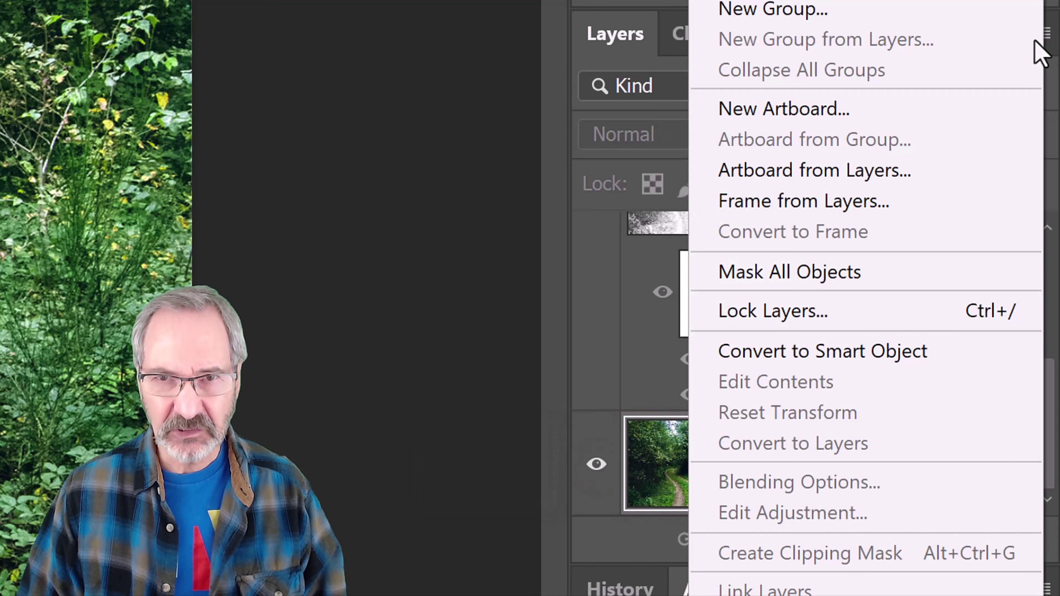
click(779, 364)
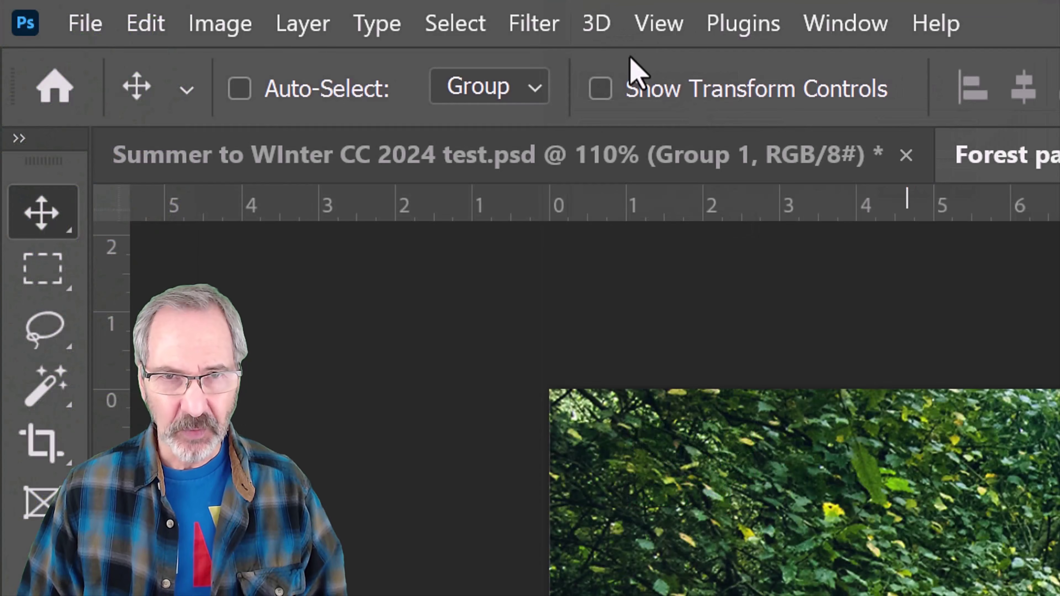
Enable the Landscape Mixer neural filter for the forest photo and choose the snowy mountain lake preset
click(533, 23)
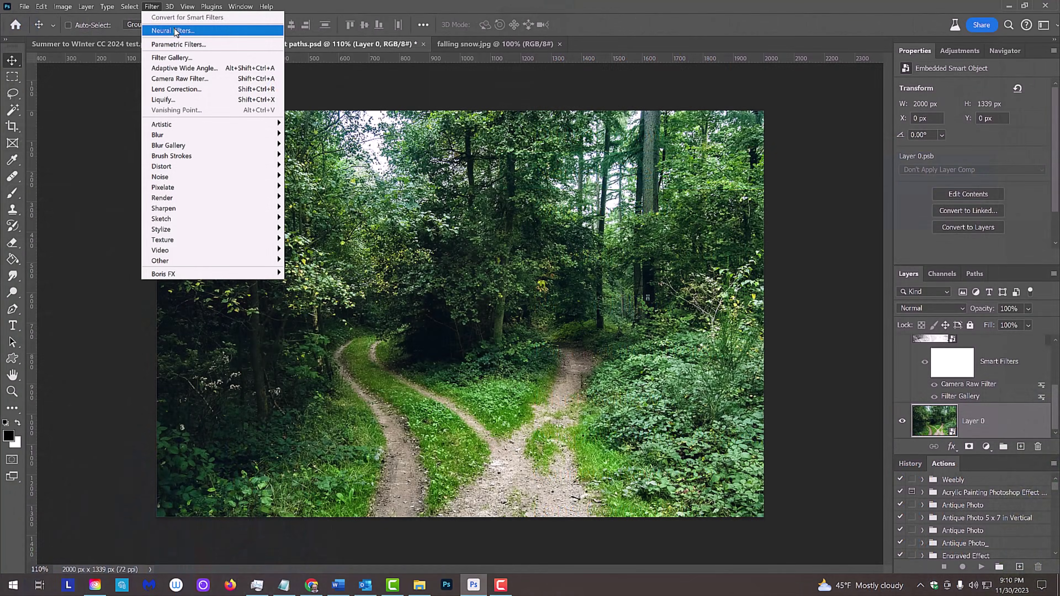
click(588, 176)
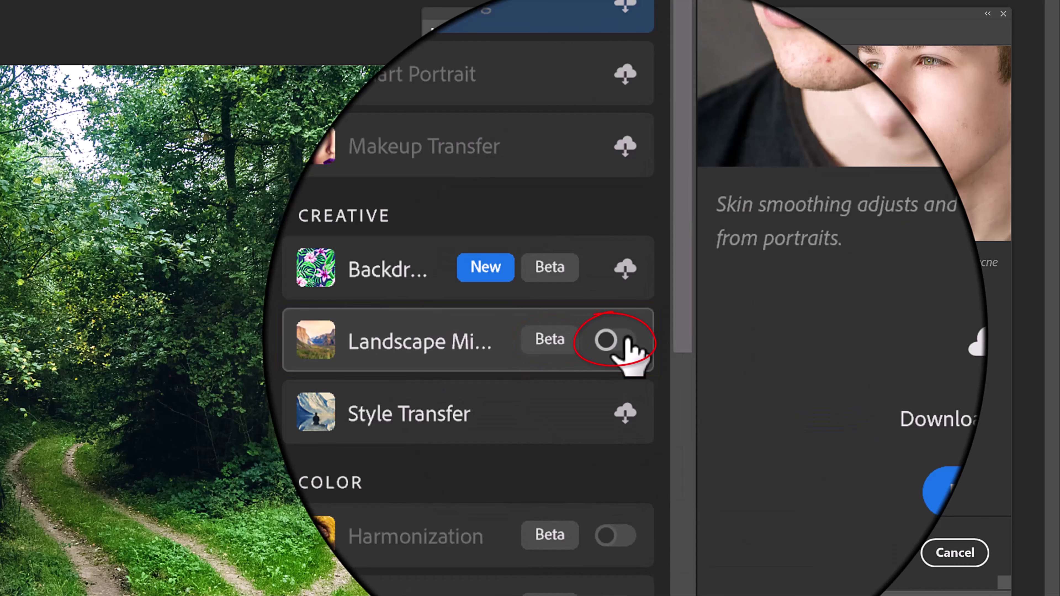
click(626, 340)
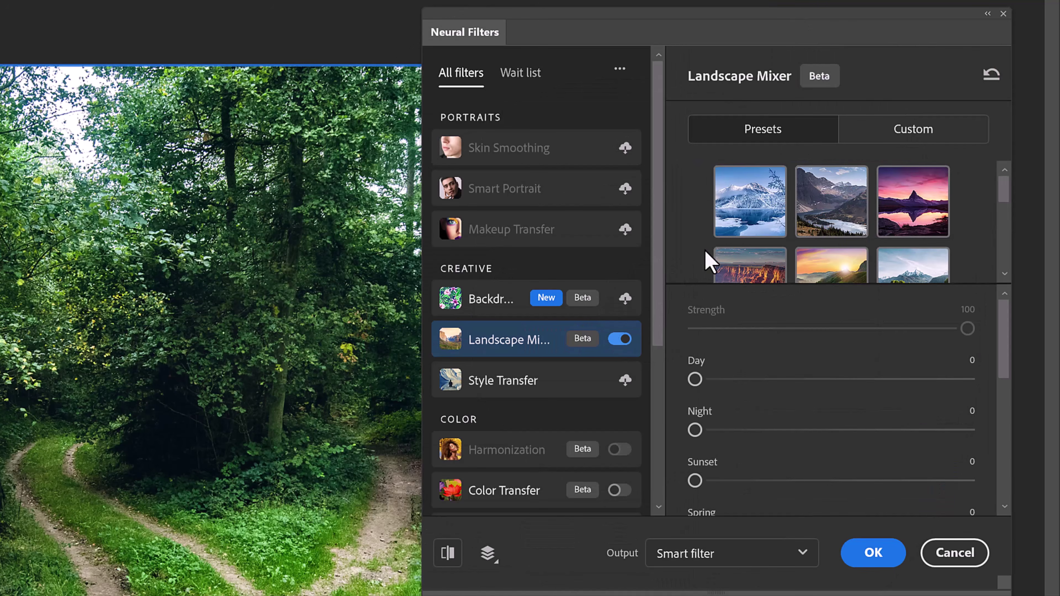
click(747, 215)
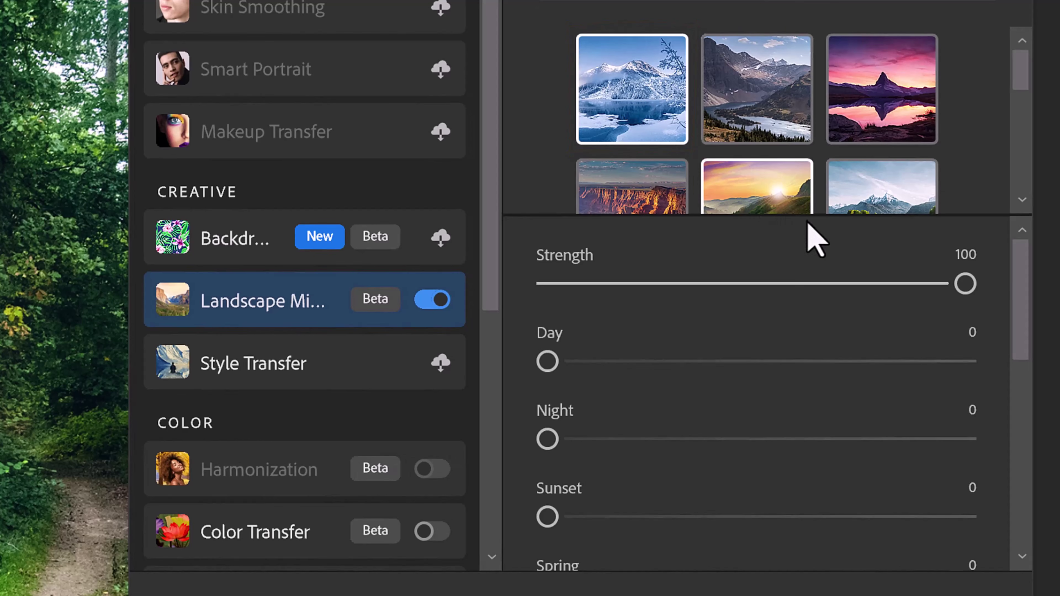
Set the Winter amount in Landscape Mixer to 100
drag(1013, 307, 1015, 404)
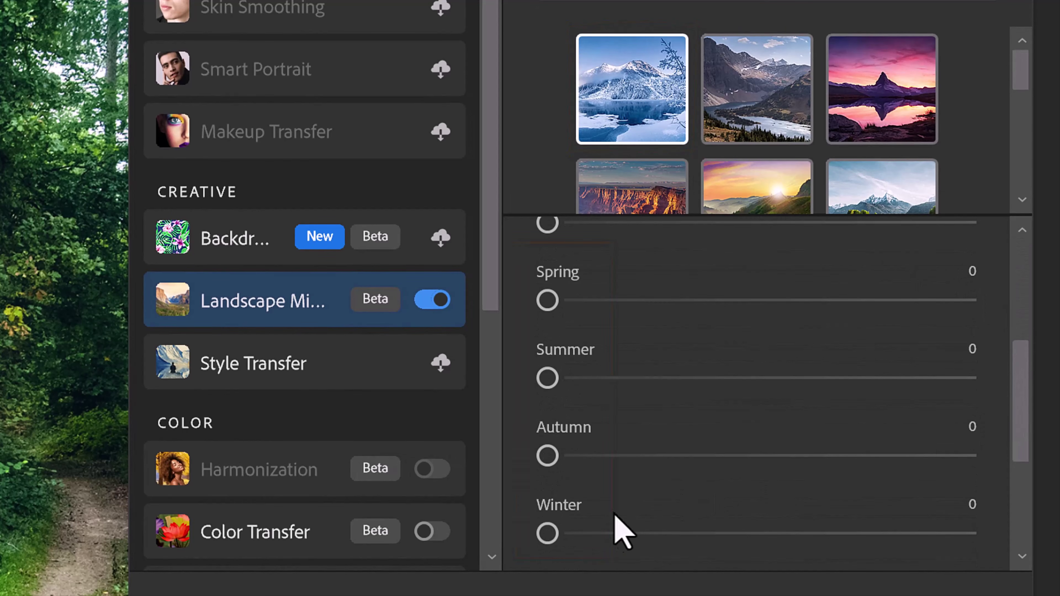
drag(547, 537, 966, 539)
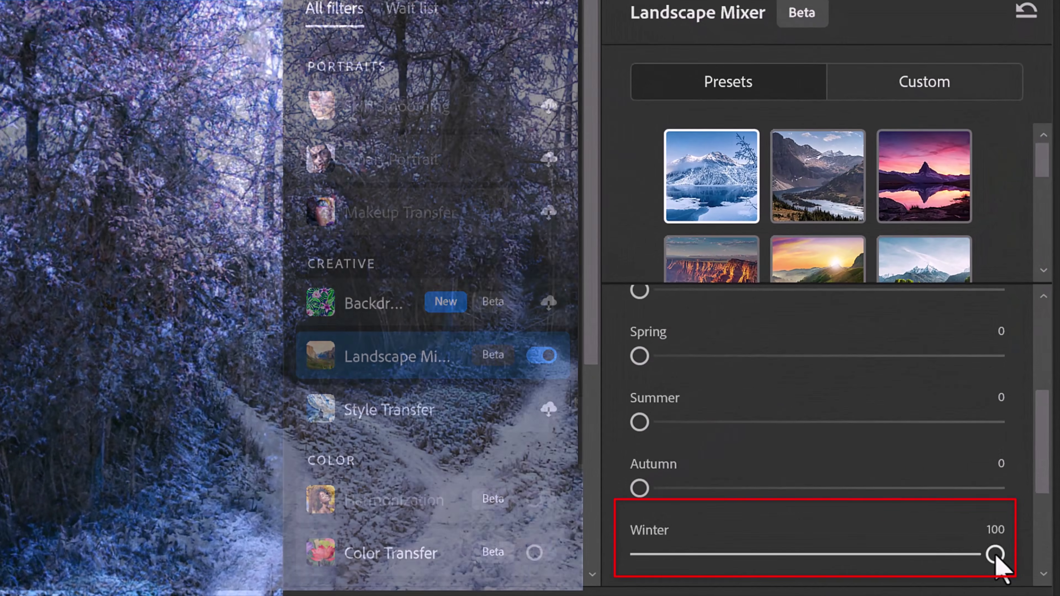
mouse_move(996, 555)
mouse_down()
mouse_move(707, 557)
mouse_move(996, 560)
mouse_up()
Try the Day, Night and Sunset amounts in Landscape Mixer one by one, with Night at 100, returning each to 0
drag(1041, 475, 1031, 375)
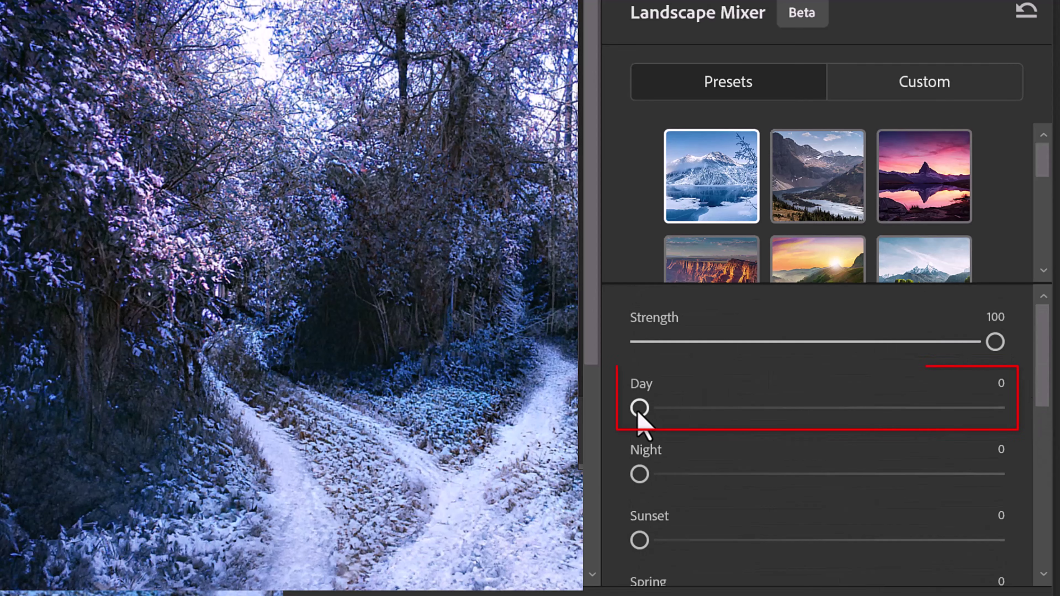
drag(799, 408, 620, 411)
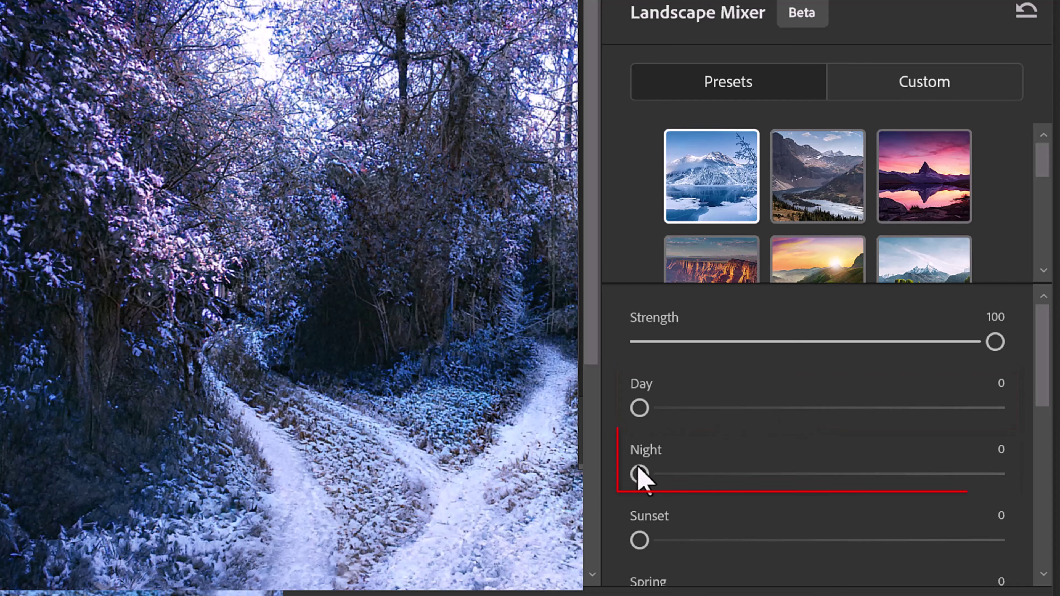
drag(640, 474, 1029, 486)
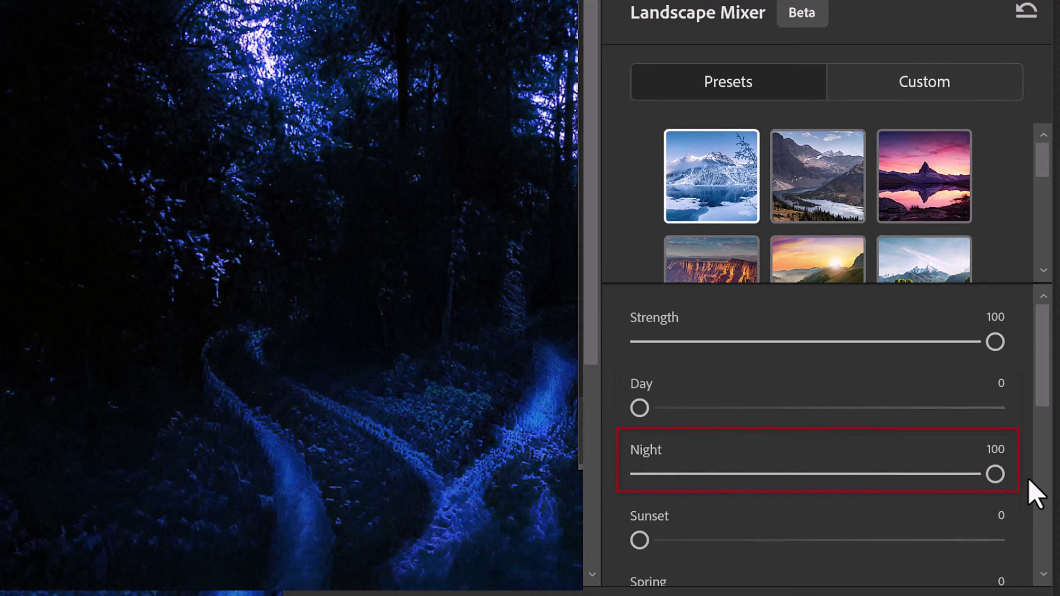
drag(937, 476, 605, 479)
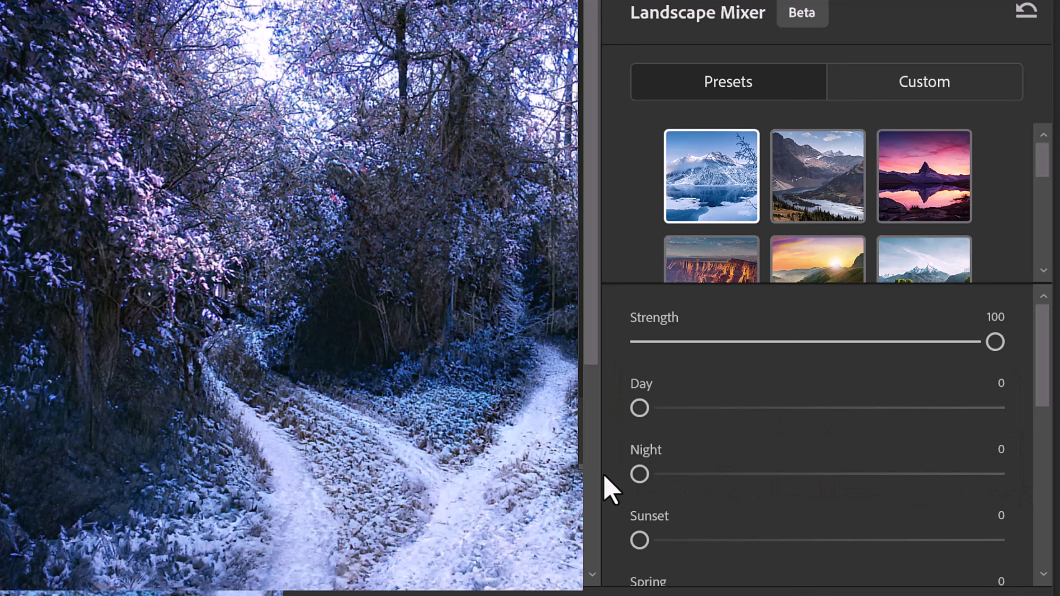
drag(706, 540, 1042, 535)
drag(977, 536, 586, 525)
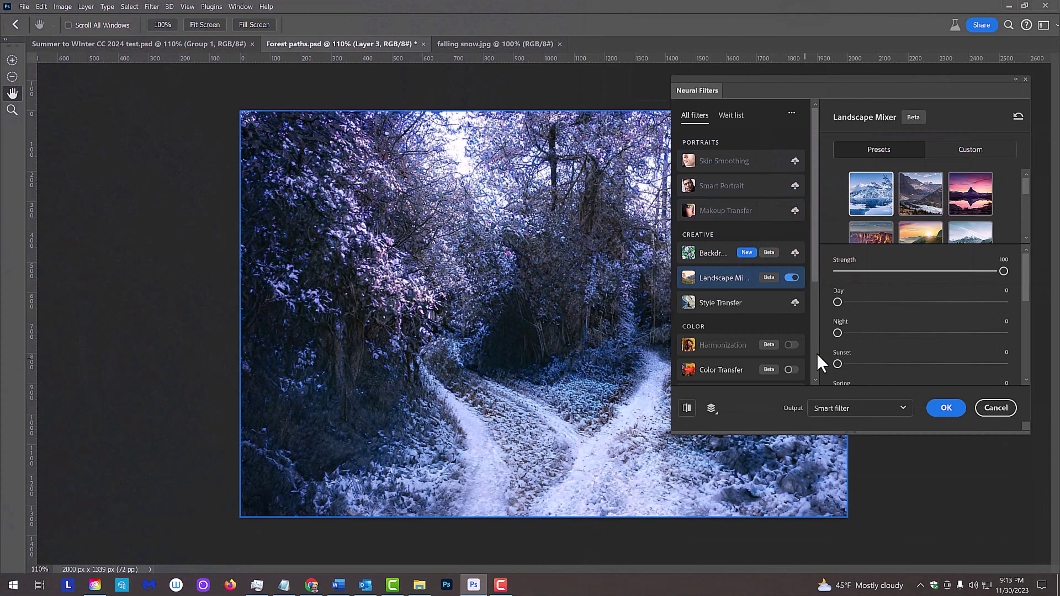
Apply the Landscape Mixer settings as a smart filter and make Layer 2 visible again
click(948, 411)
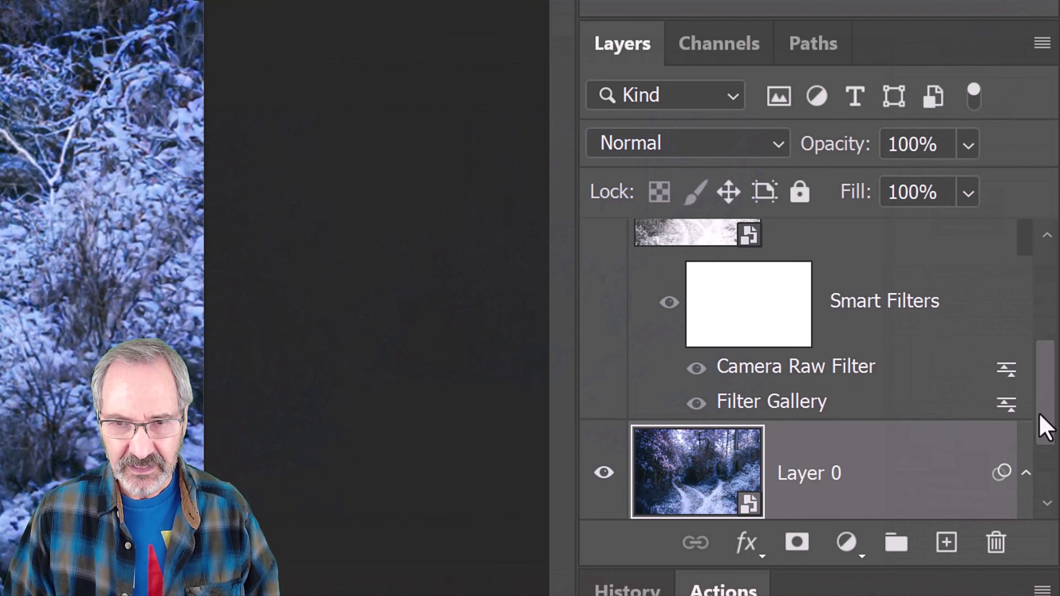
drag(1044, 432, 1032, 218)
click(606, 371)
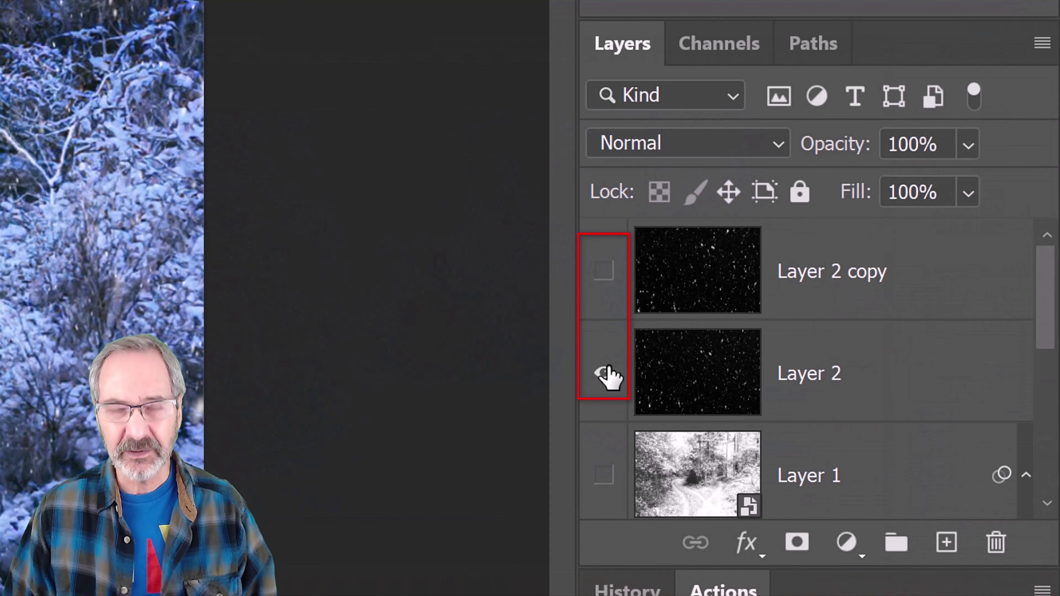